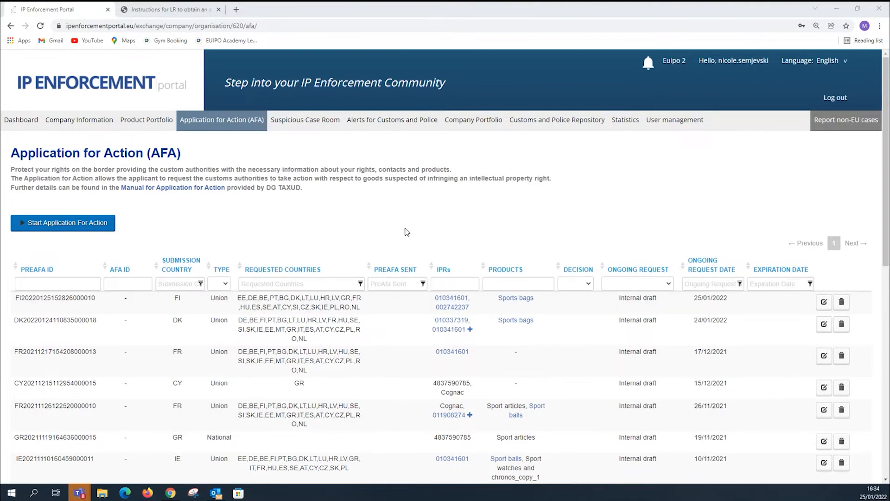
# Review the Company Details section of the company information, including the list of legal representatives.
pyautogui.click(74, 123)
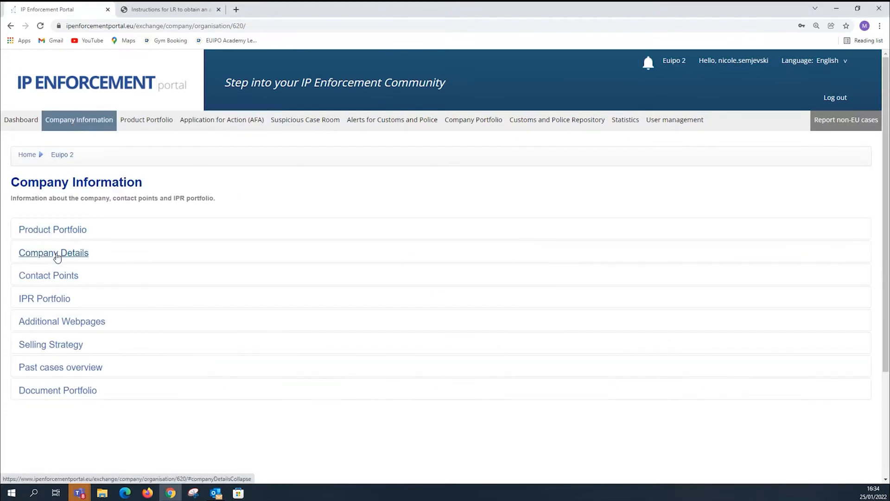
pyautogui.click(28, 255)
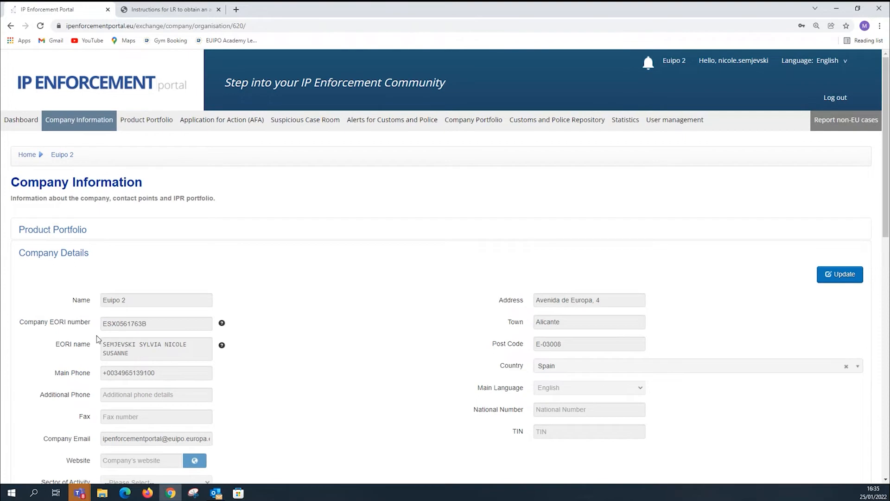
pyautogui.scroll(-5, 140, 332)
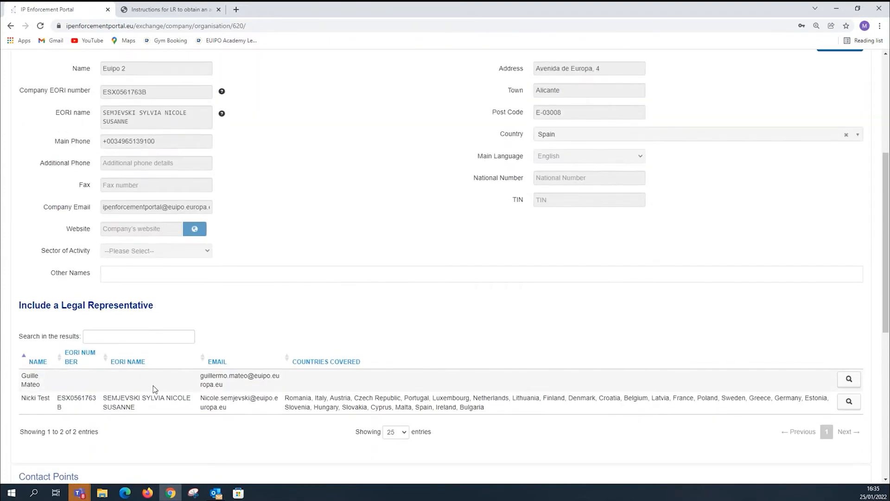
pyautogui.scroll(5, 151, 385)
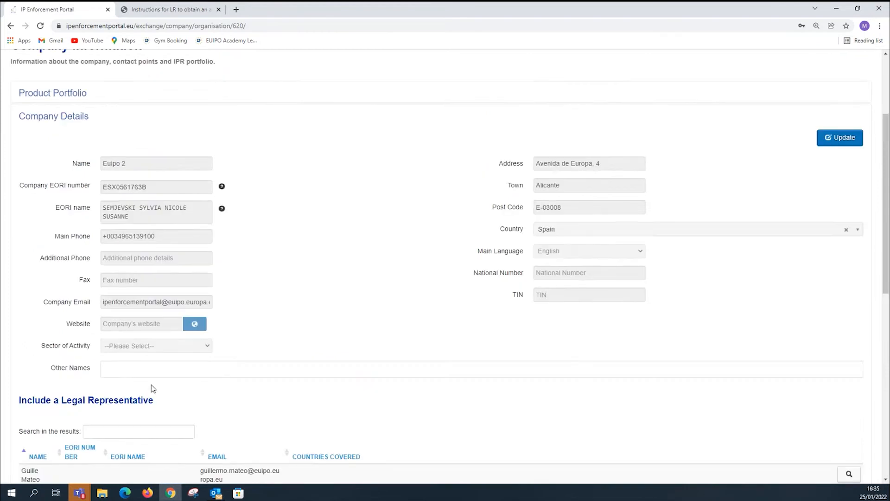
pyautogui.click(44, 254)
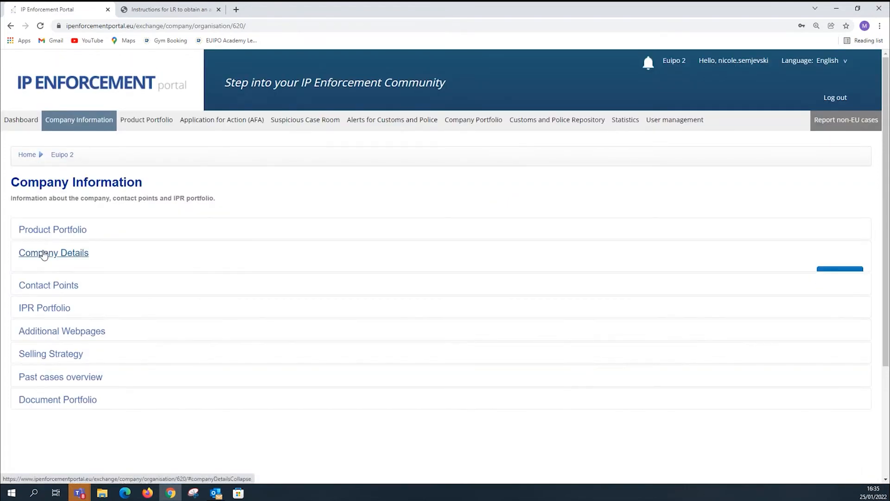
# Review the enforcement contacts listed under Contact Points in the company information.
pyautogui.click(48, 275)
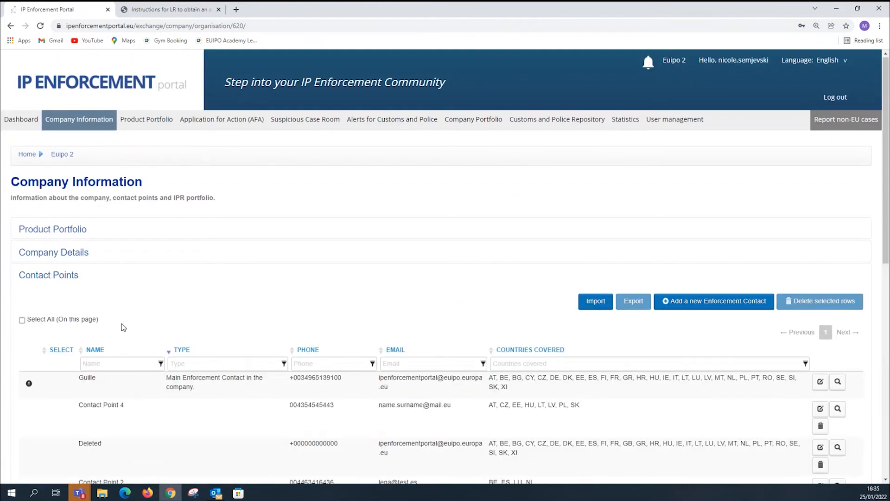
pyautogui.scroll(-2, 121, 326)
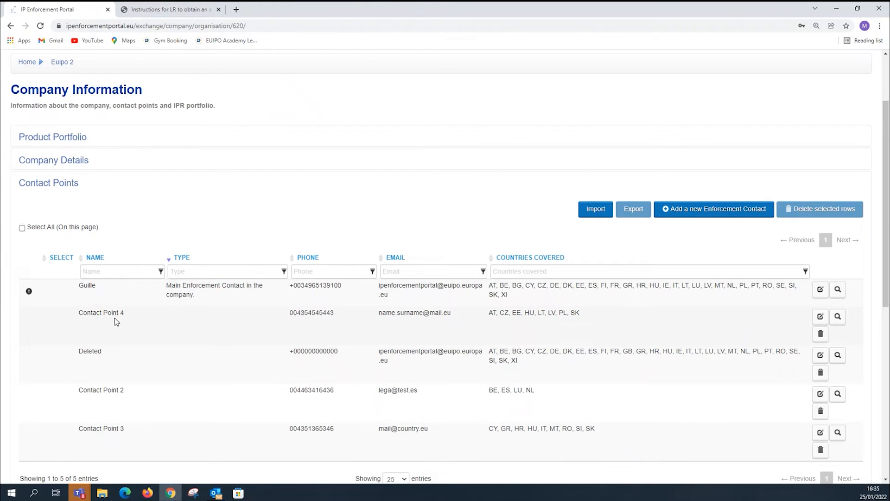
pyautogui.click(56, 184)
# Review the company's IPR Portfolio and the files stored in its Document Portfolio.
pyautogui.click(52, 208)
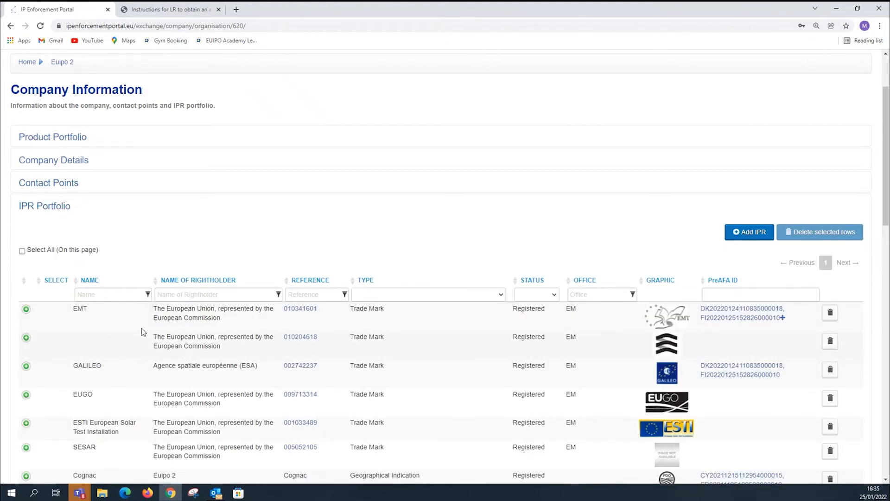
pyautogui.click(49, 210)
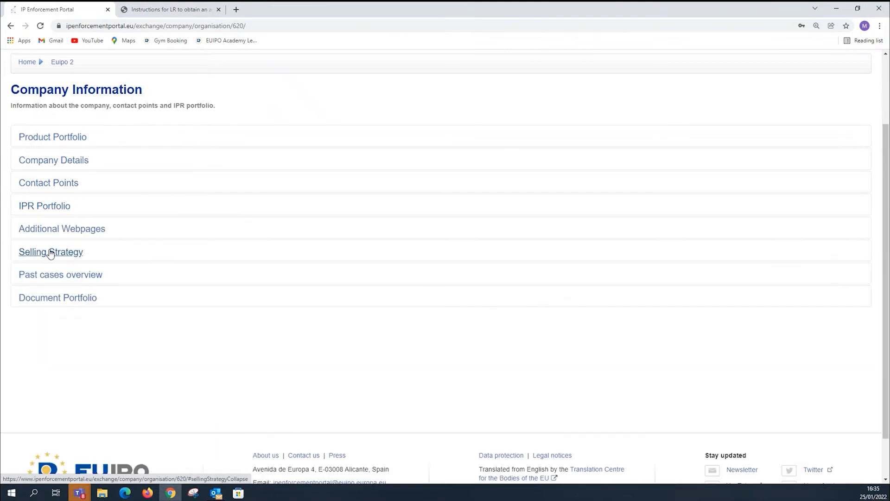
pyautogui.click(51, 300)
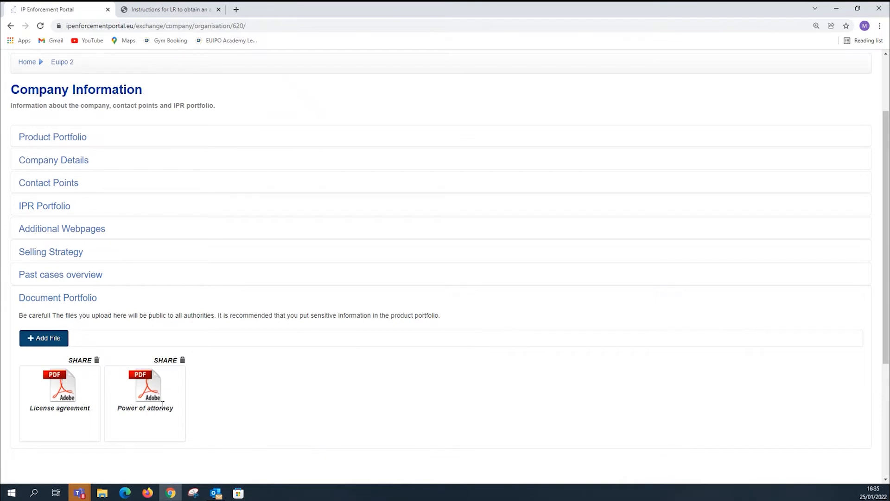
pyautogui.scroll(2, 148, 270)
# Open the Sport watches and chronos product from the product portfolio and view its Genuine Logistics section.
pyautogui.click(142, 119)
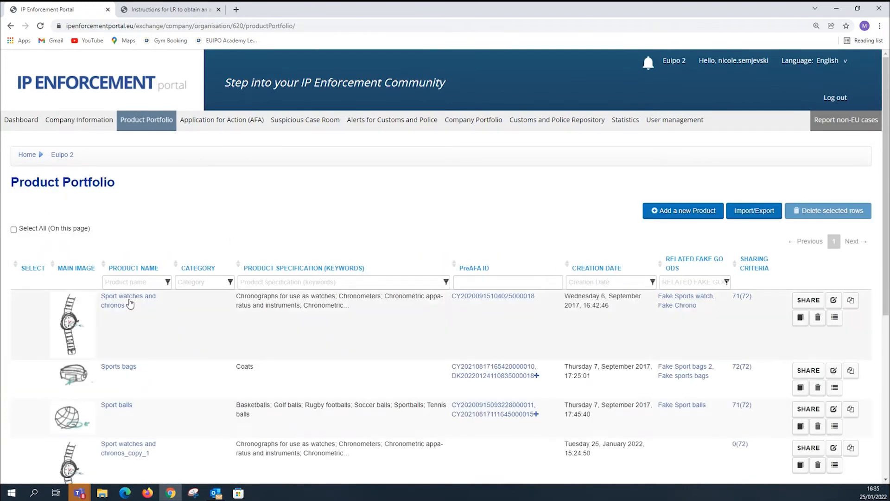
pyautogui.click(130, 303)
pyautogui.scroll(-3, 204, 306)
pyautogui.click(80, 255)
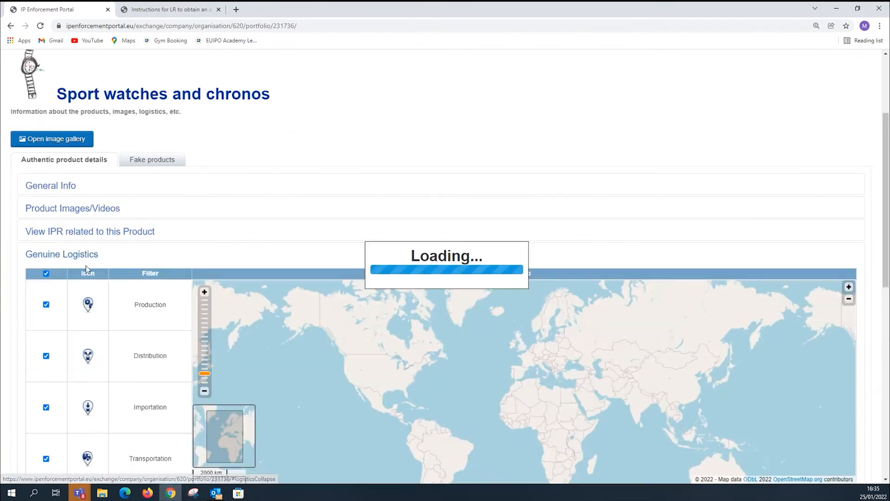
pyautogui.click(65, 255)
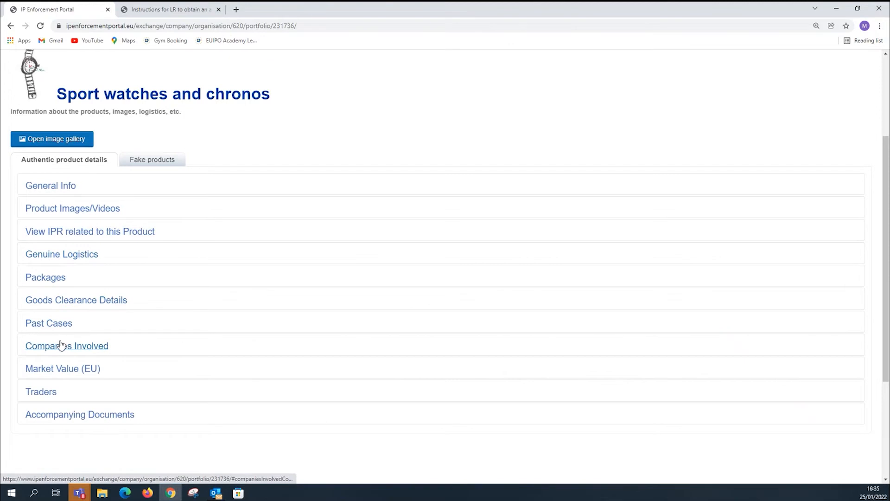
# Examine the Companies Involved and Traders listed for the Sport watches and chronos product.
pyautogui.click(62, 344)
pyautogui.scroll(-6, 240, 346)
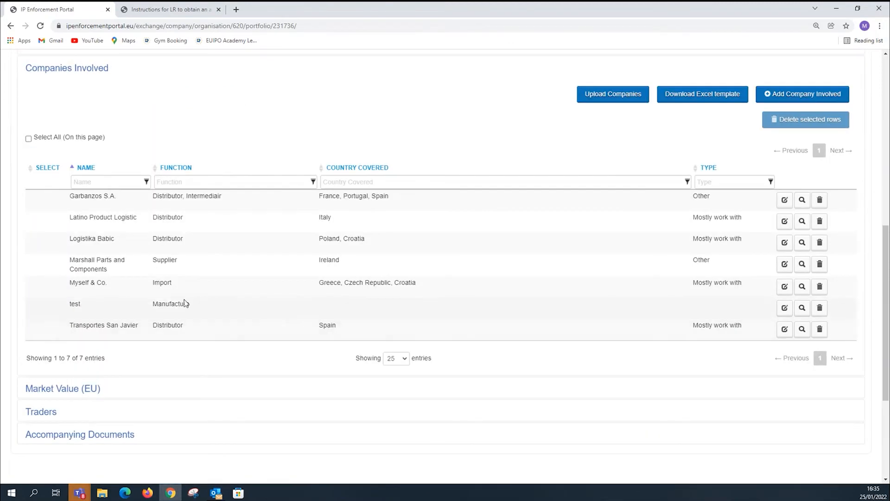
pyautogui.scroll(-2, 183, 304)
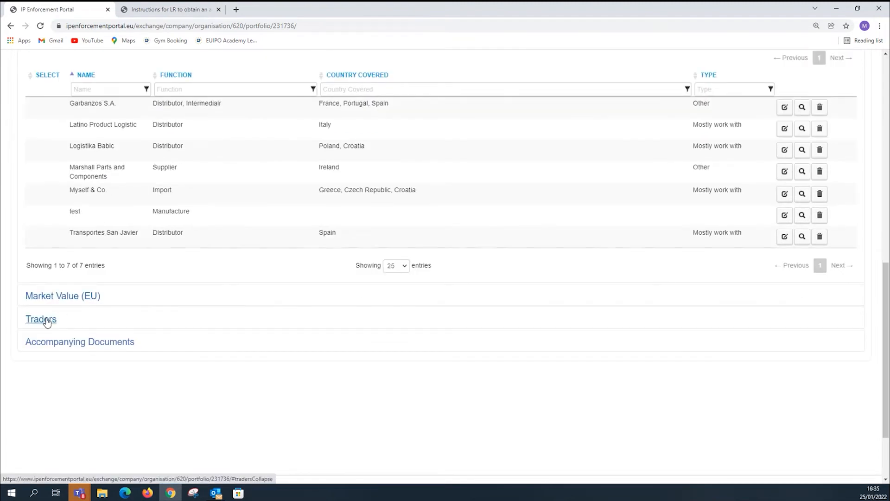
pyautogui.click(46, 319)
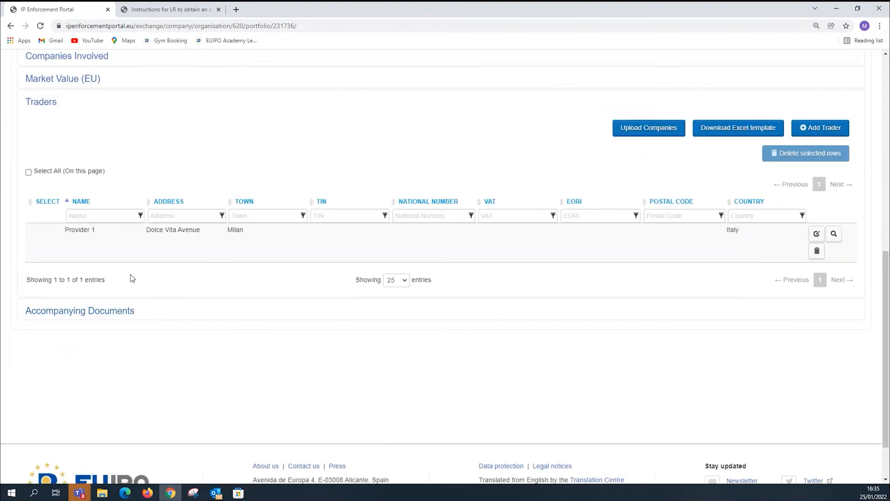
pyautogui.scroll(4, 141, 292)
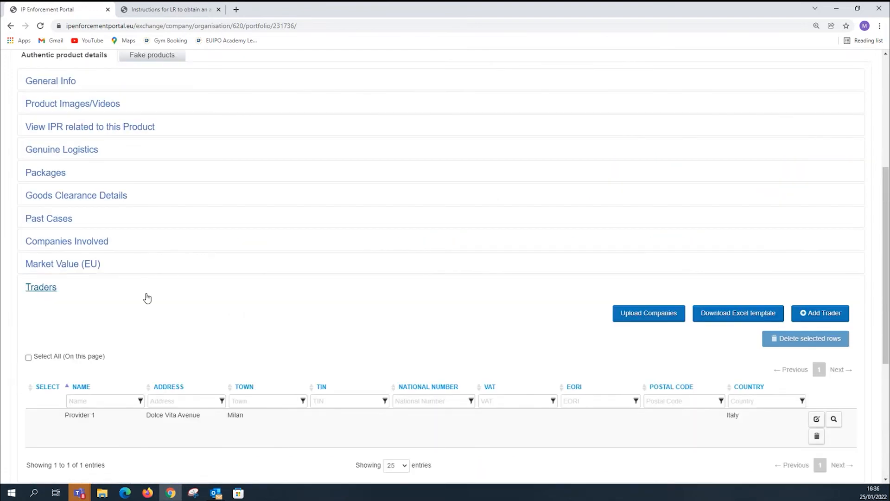
pyautogui.click(34, 289)
# View the fake products linked to Sport watches and chronos and look at the Fake Chrono record.
pyautogui.scroll(2, 54, 284)
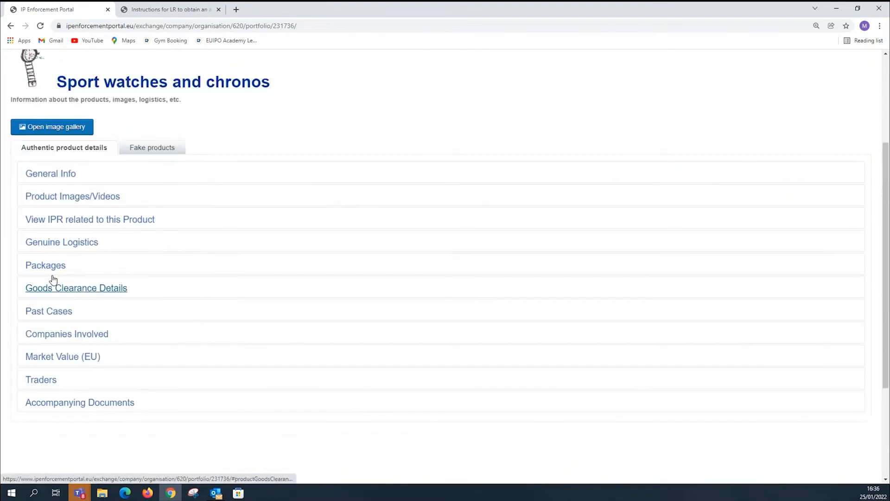
pyautogui.click(154, 150)
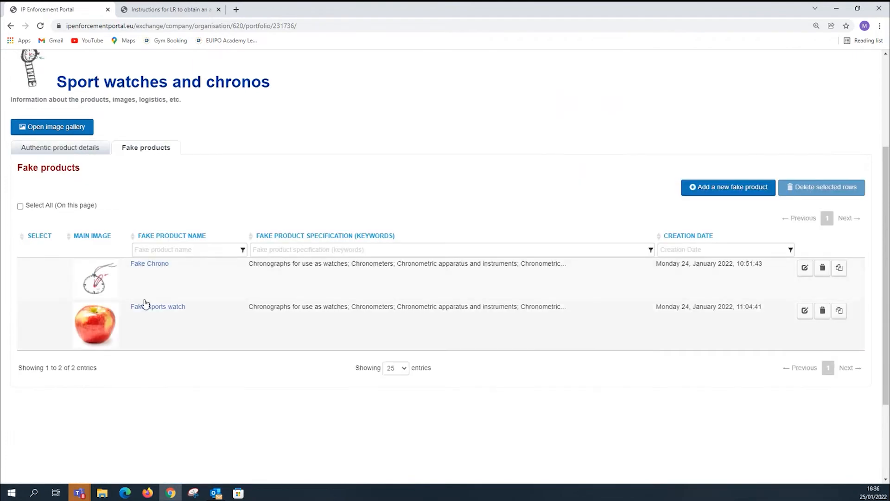
pyautogui.click(140, 265)
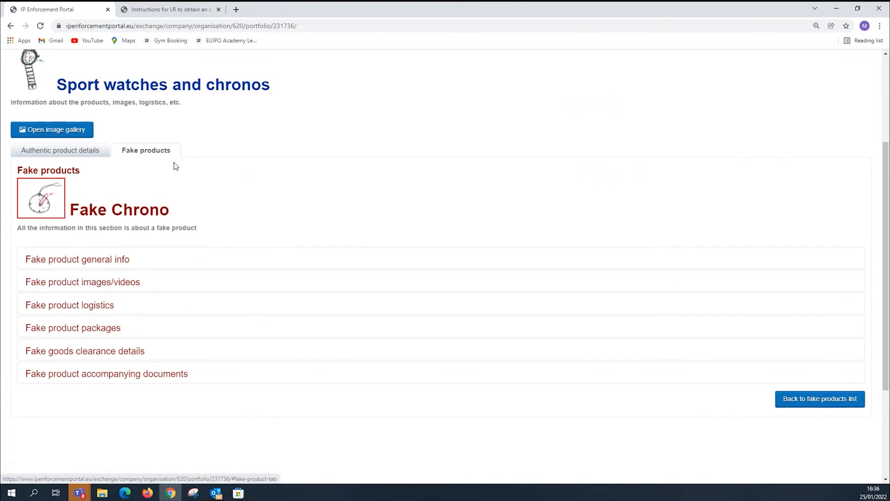
pyautogui.scroll(3, 167, 158)
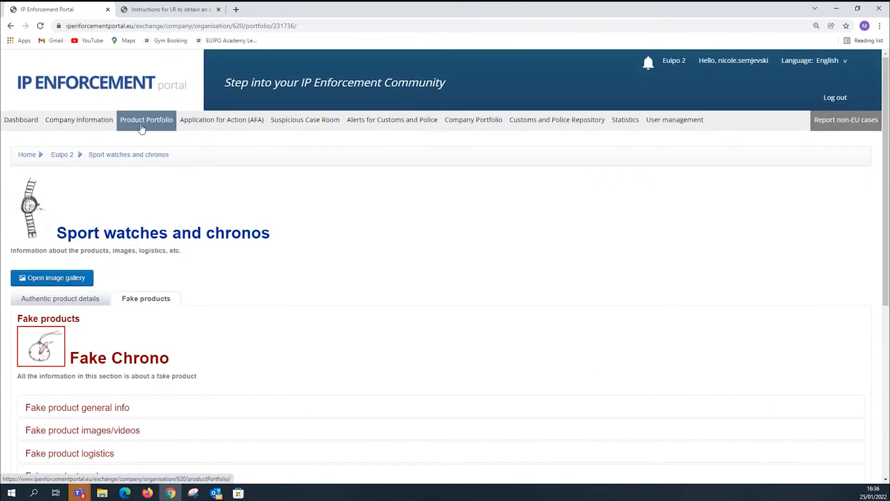
# View the IPRs related to the authentic product and the rights available to add, leaving without adding any.
pyautogui.click(68, 300)
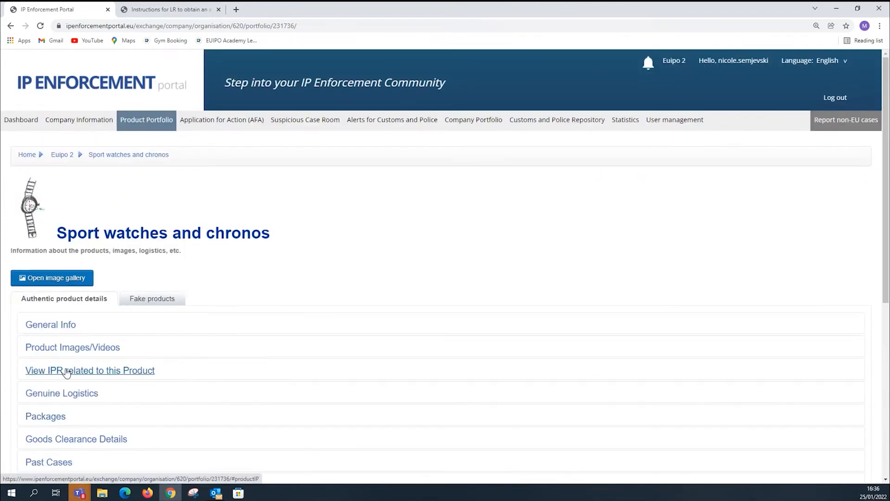
pyautogui.click(70, 371)
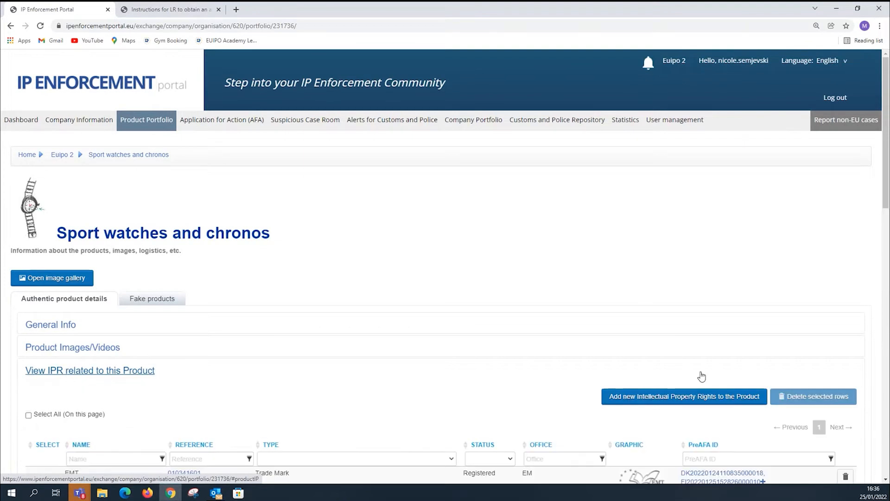
pyautogui.click(649, 395)
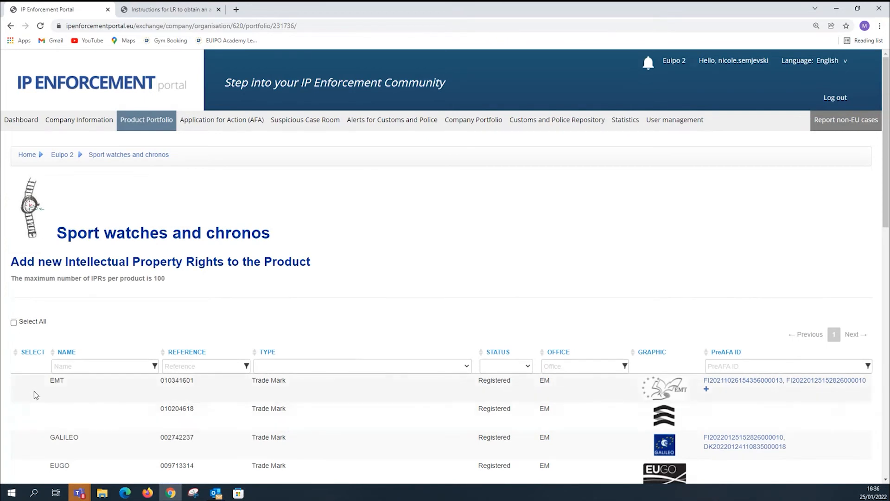
pyautogui.scroll(-10, 501, 317)
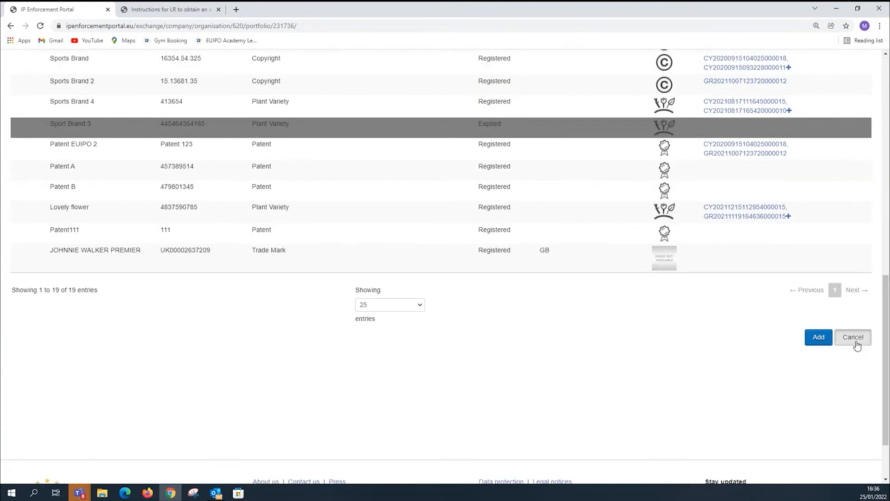
pyautogui.click(854, 337)
pyautogui.scroll(10, 349, 318)
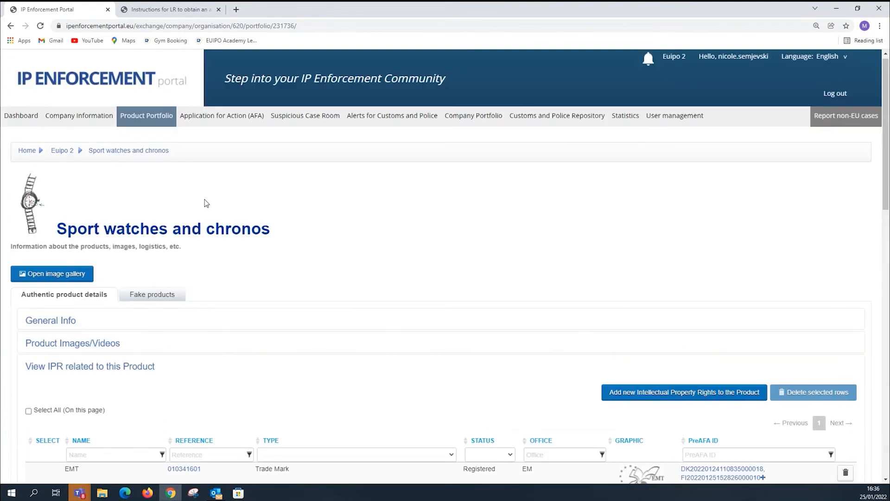
# Start a new Application for Action and show its countries and languages form.
pyautogui.click(210, 122)
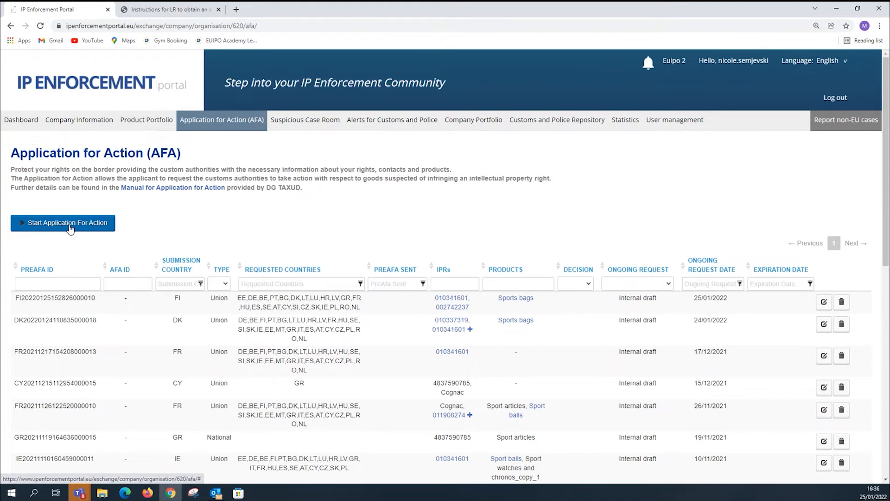
pyautogui.click(69, 227)
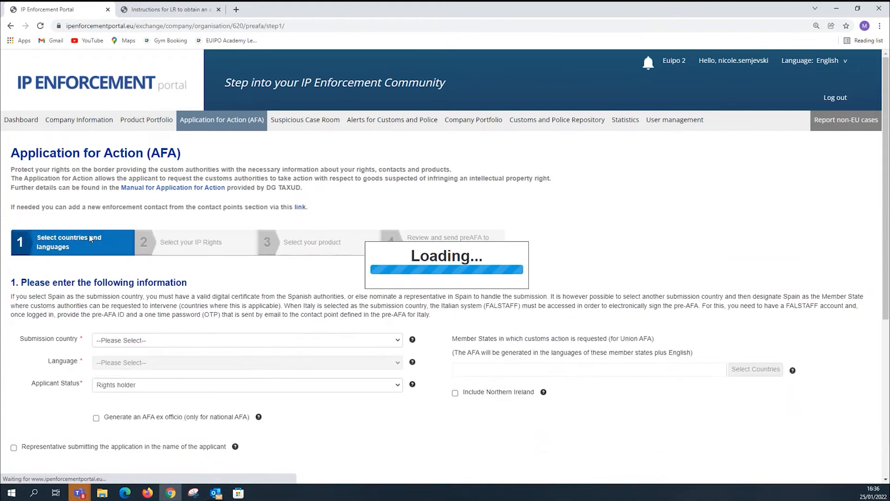
pyautogui.scroll(-1, 251, 299)
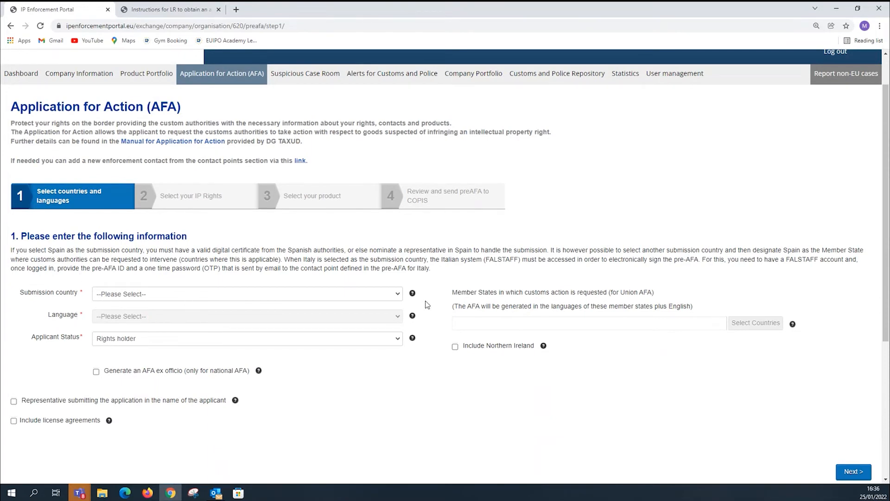
# Set the application's submission country to Finland and its language to Finnish.
pyautogui.click(399, 296)
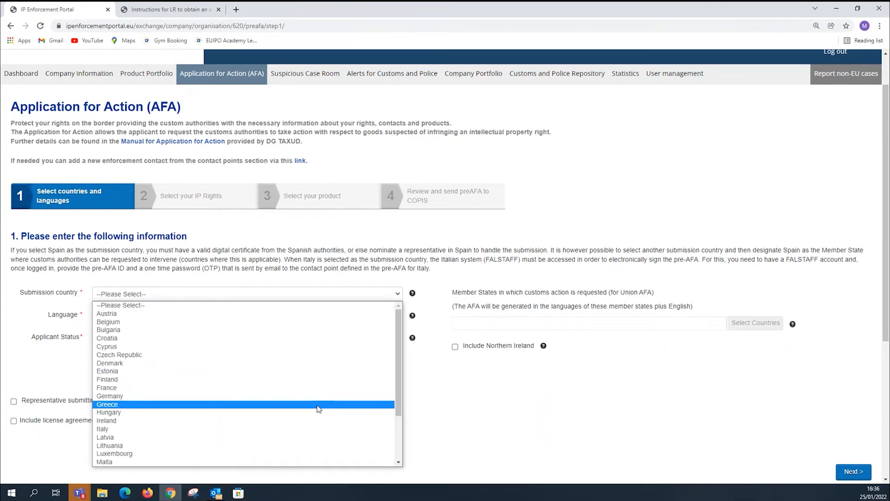
pyautogui.click(319, 384)
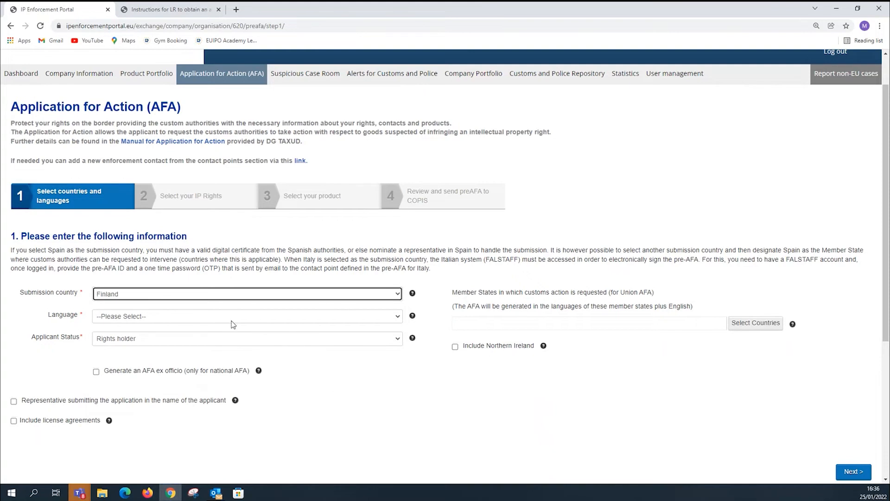
pyautogui.click(394, 318)
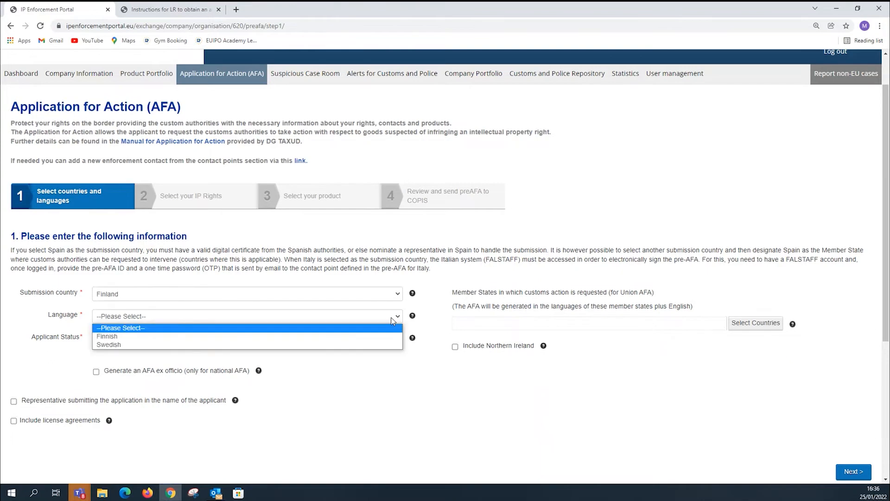
pyautogui.click(356, 338)
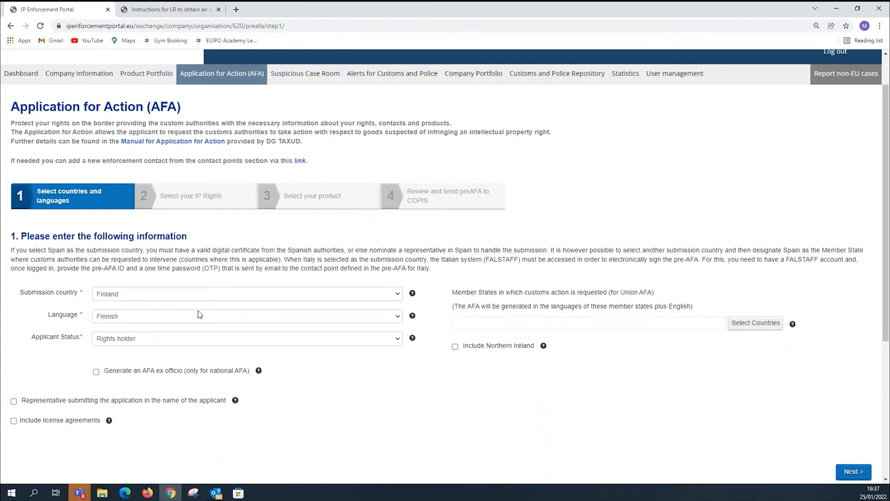
# Request customs action in all listed member states except Italy and Malta.
pyautogui.click(754, 324)
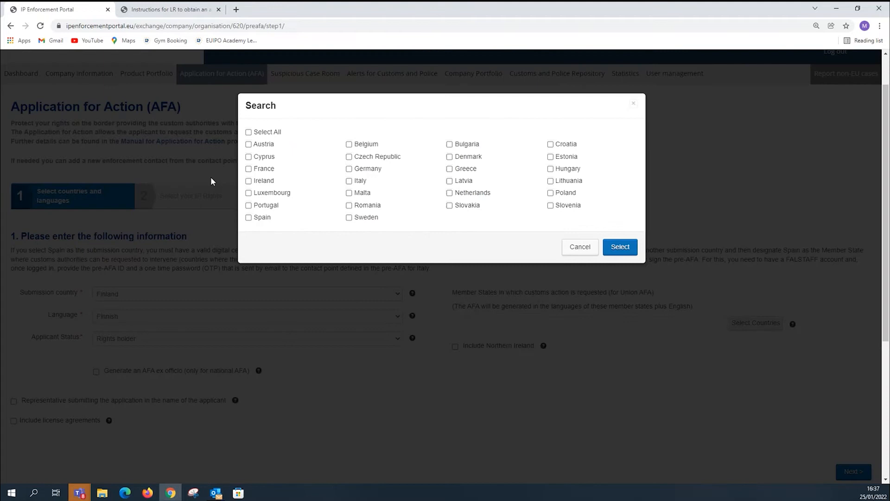
pyautogui.click(249, 133)
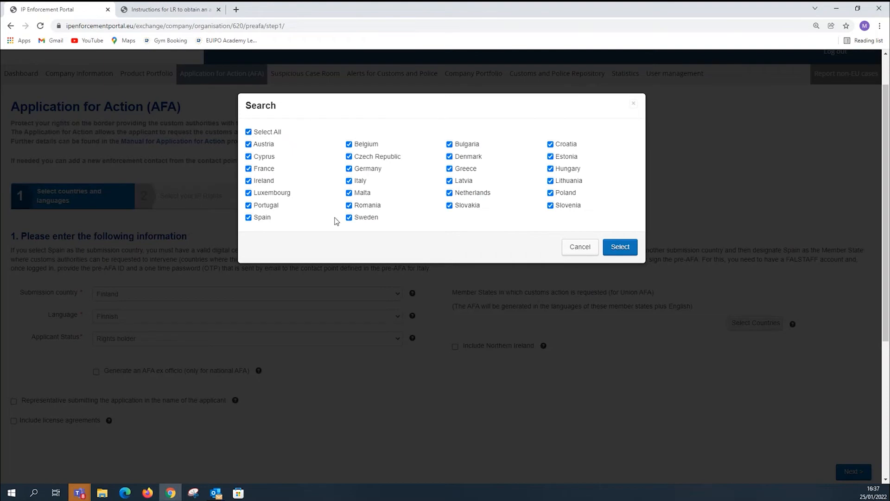
pyautogui.click(350, 183)
pyautogui.click(350, 192)
pyautogui.click(617, 249)
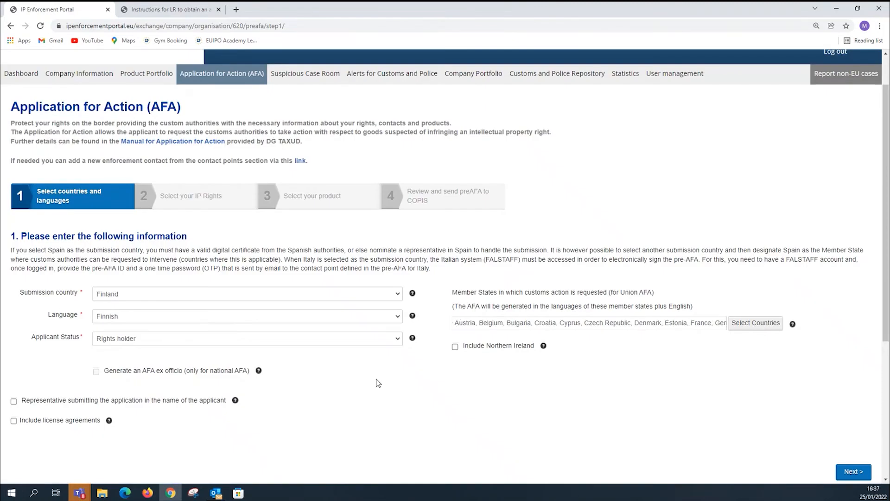
# Have a representative submit the application in the applicant's name, selecting the representative who has an EORI number.
pyautogui.scroll(-1, 371, 384)
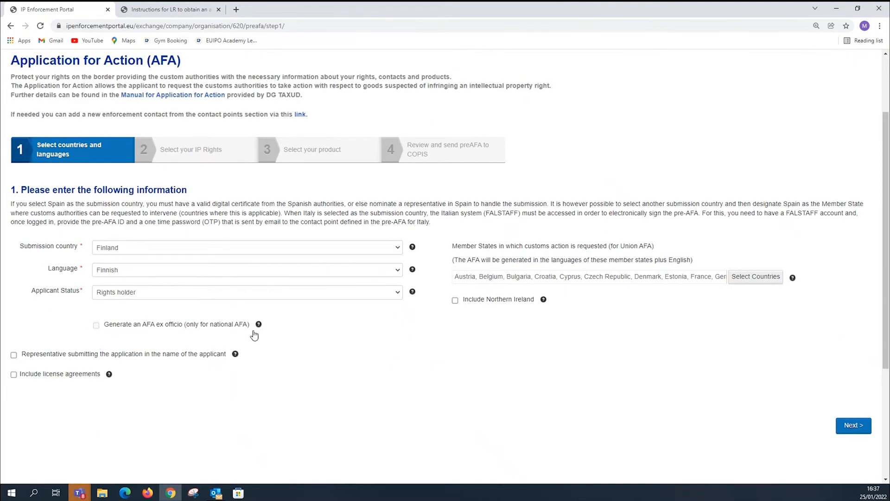
pyautogui.scroll(-2, 192, 351)
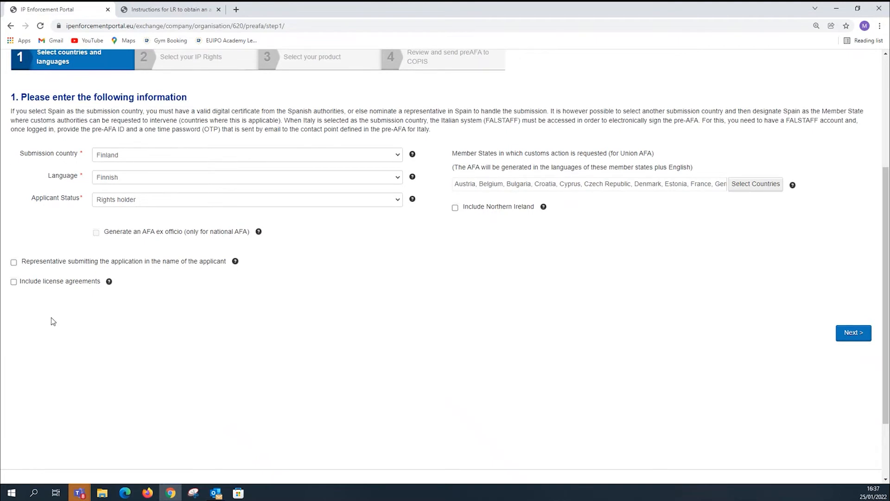
pyautogui.click(13, 263)
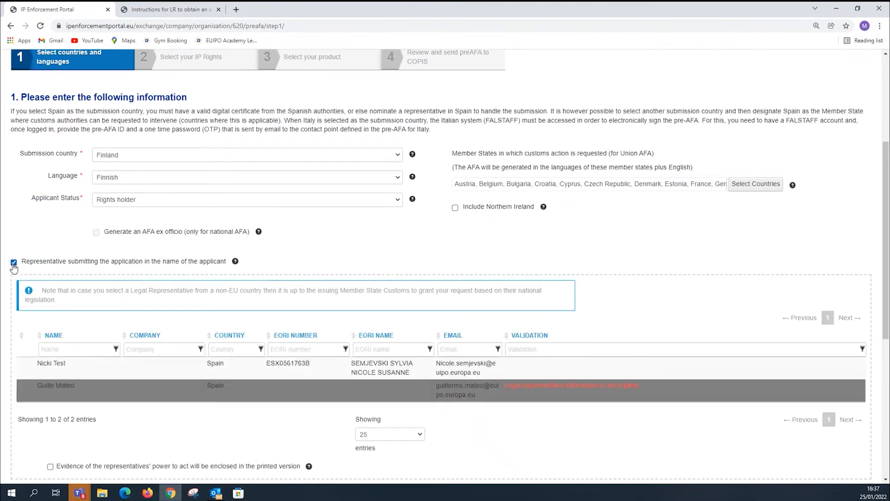
pyautogui.click(29, 366)
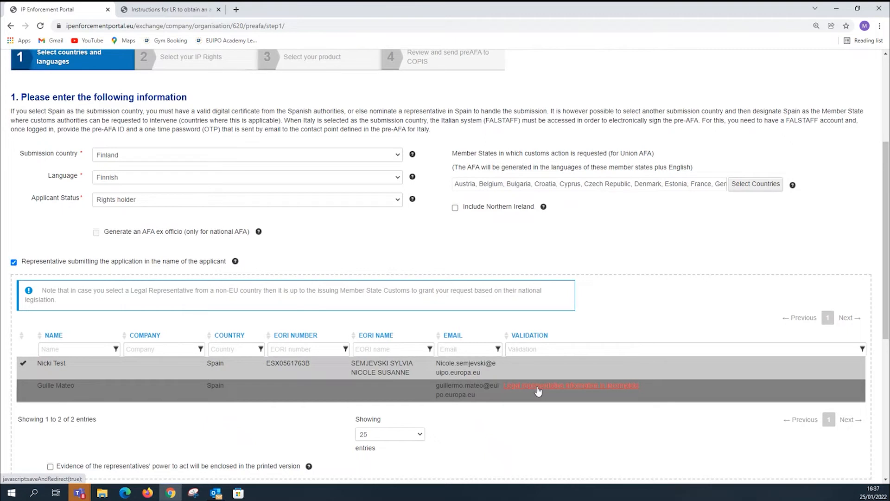
pyautogui.click(264, 390)
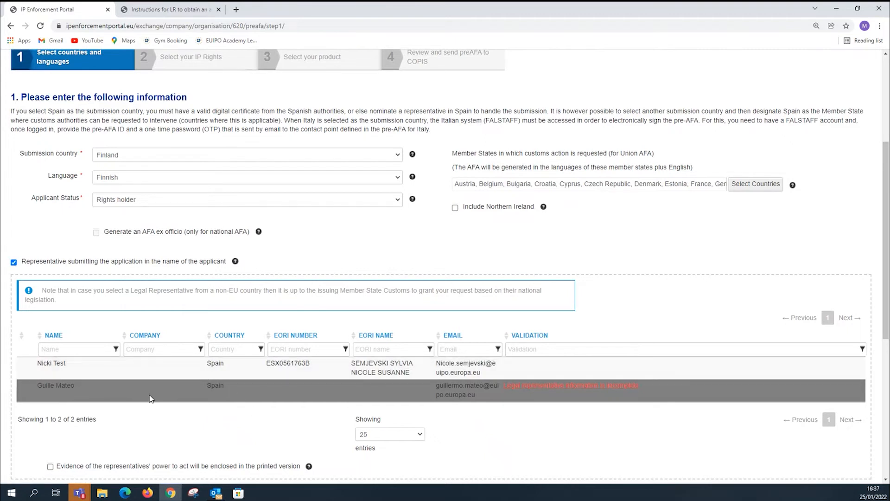
pyautogui.click(61, 373)
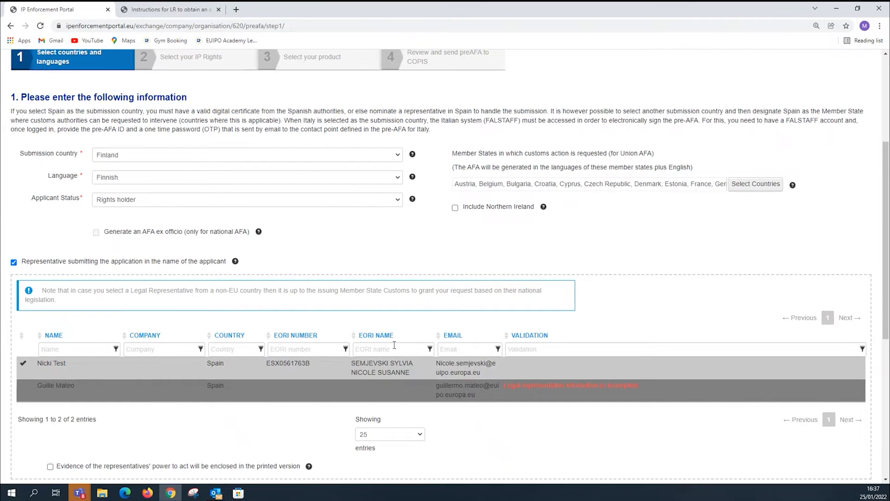
# Enclose evidence of the representative's power to act, with the Power of attorney document included.
pyautogui.scroll(-3, 394, 345)
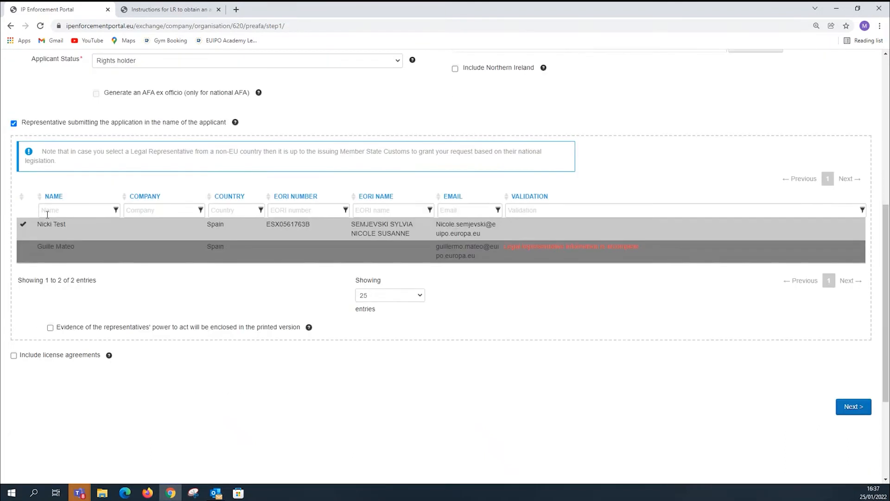
pyautogui.click(50, 327)
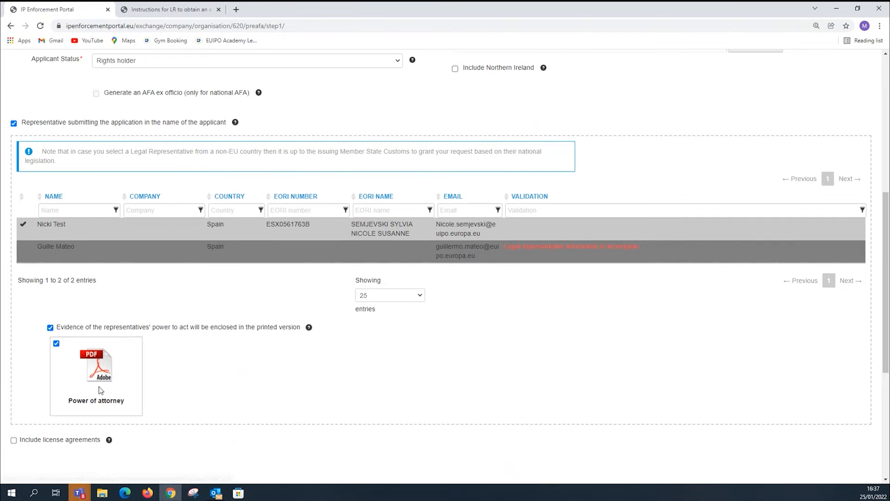
pyautogui.scroll(-1, 229, 375)
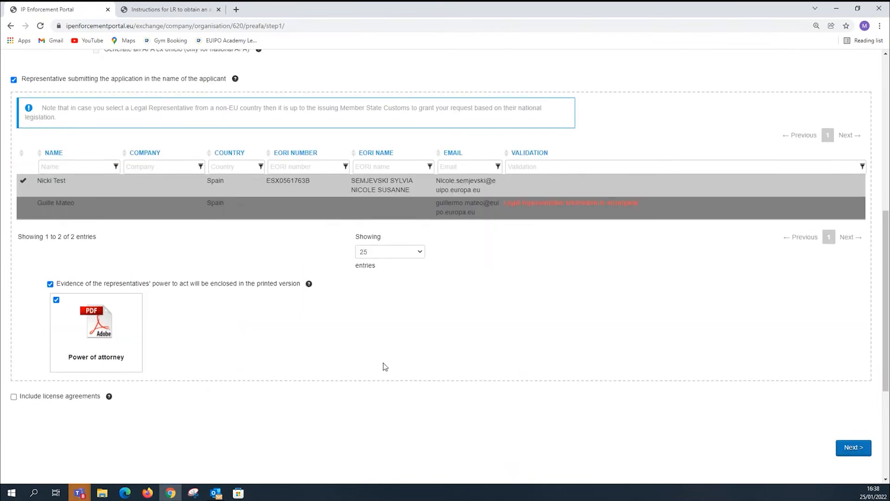
# View the License agreement document offered for inclusion, leaving license agreements out of the application.
pyautogui.scroll(7, 228, 169)
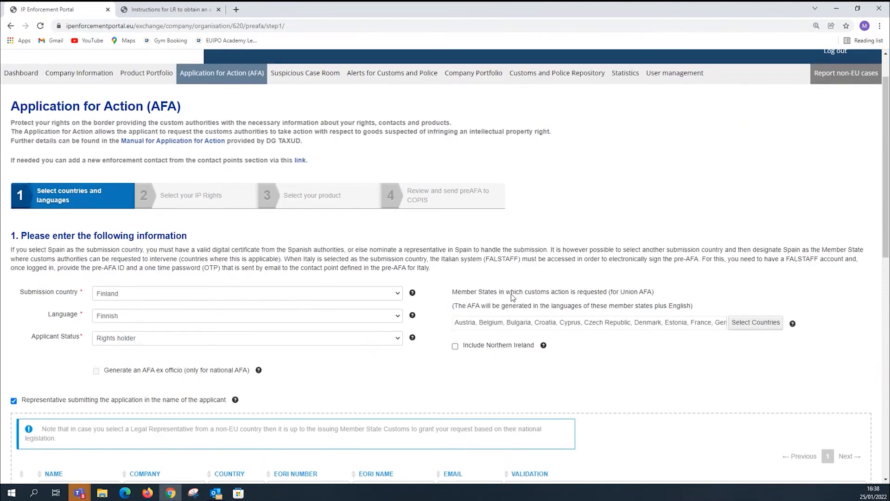
pyautogui.scroll(-6, 512, 297)
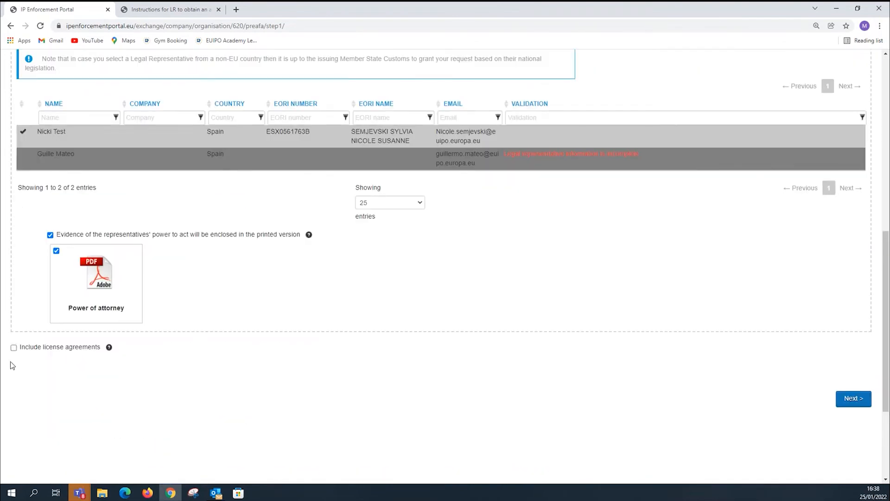
pyautogui.click(14, 347)
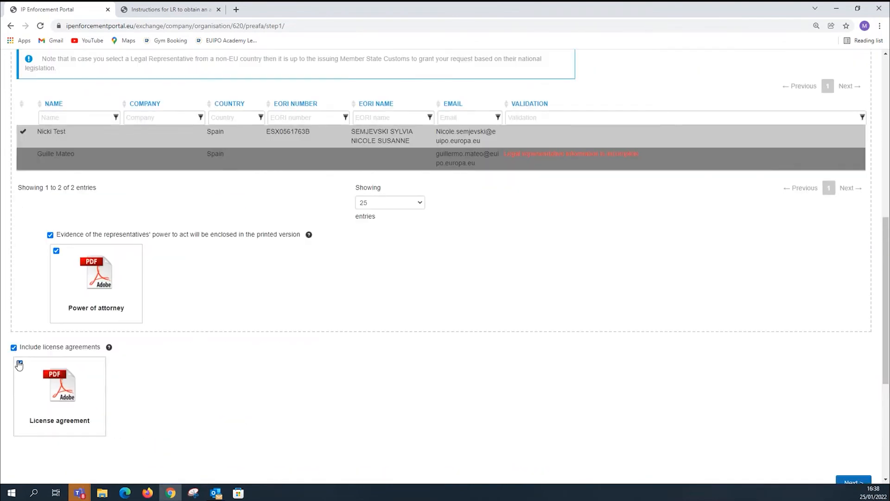
pyautogui.click(14, 348)
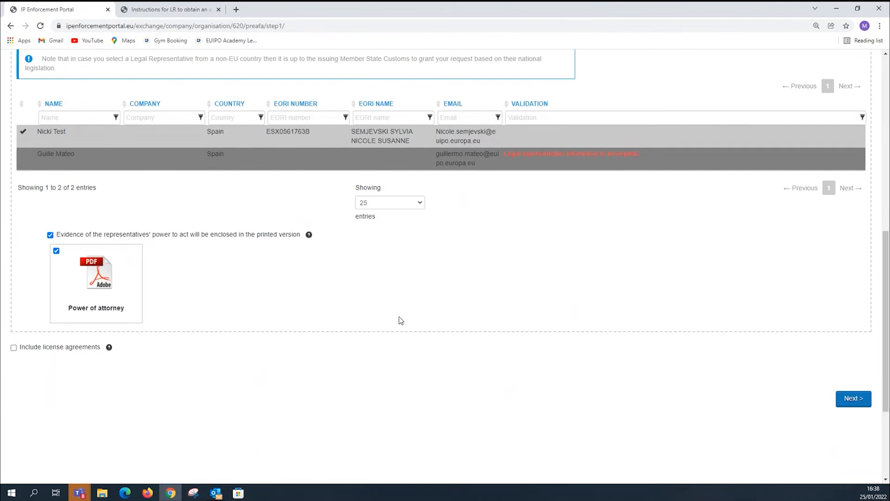
# Recheck the country and representative entries and continue to the IP rights selection.
pyautogui.scroll(4, 401, 320)
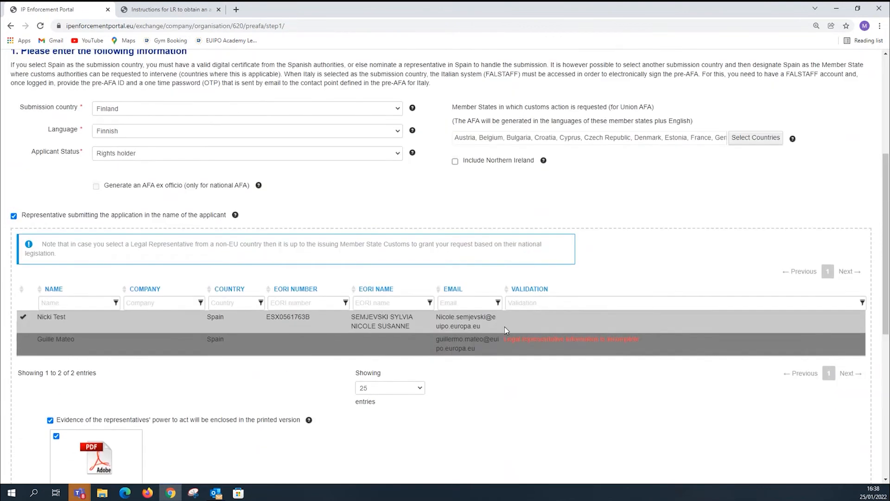
pyautogui.scroll(-3, 589, 328)
pyautogui.scroll(5, 512, 180)
pyautogui.scroll(-6, 764, 362)
pyautogui.click(853, 399)
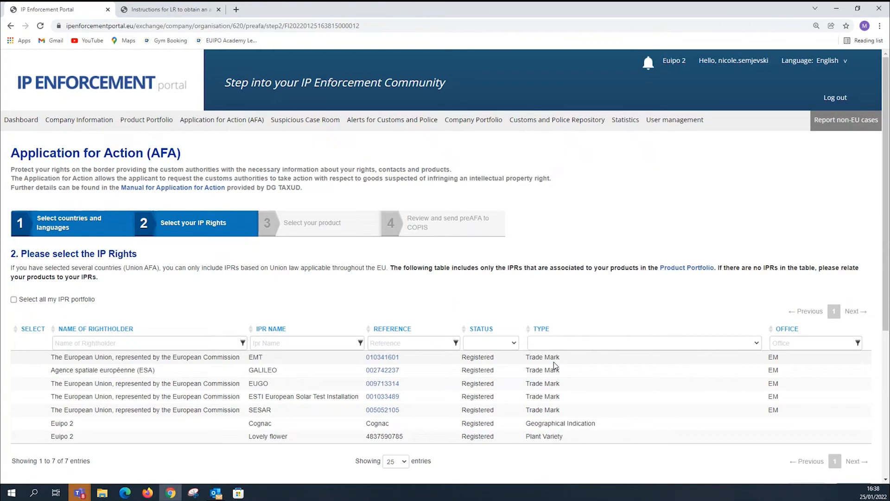
# Include the EMT and GALILEO trade marks in the application and continue to the product selection.
pyautogui.click(34, 357)
pyautogui.click(33, 370)
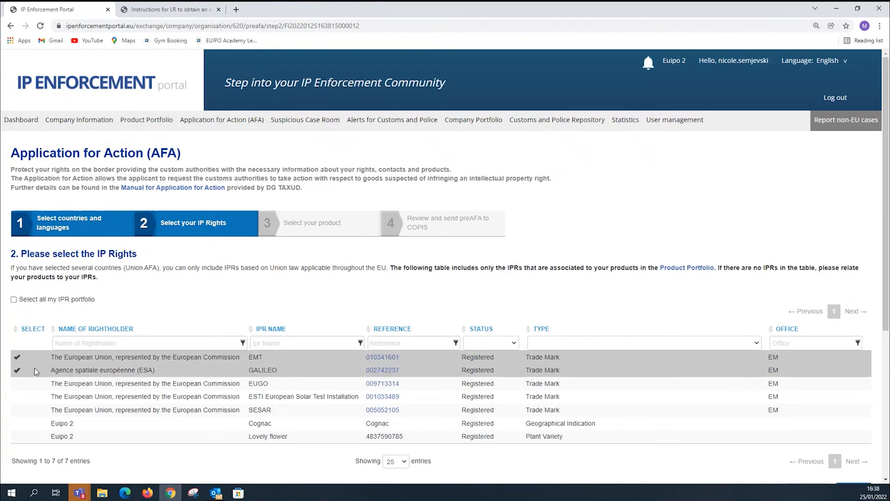
pyautogui.scroll(-3, 528, 399)
pyautogui.click(852, 352)
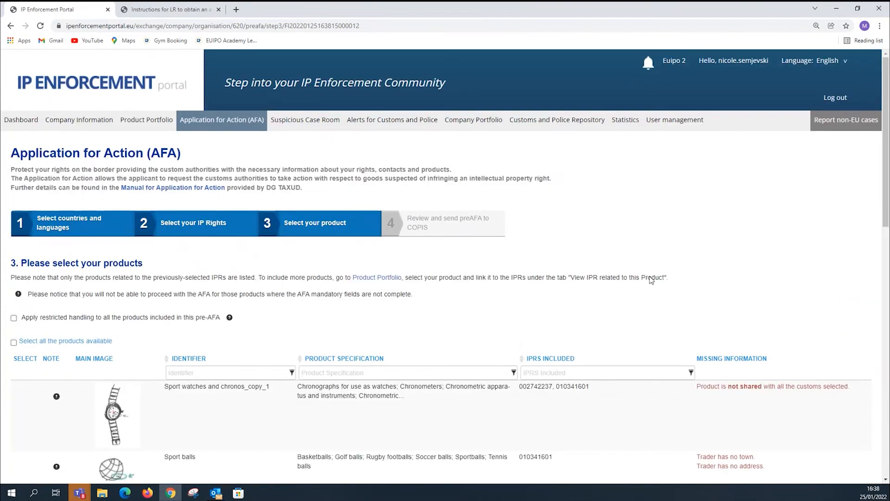
# Check the missing trader address of the Sport balls product in its Traders section and return to the application.
pyautogui.scroll(-2, 566, 302)
pyautogui.scroll(-1, 566, 303)
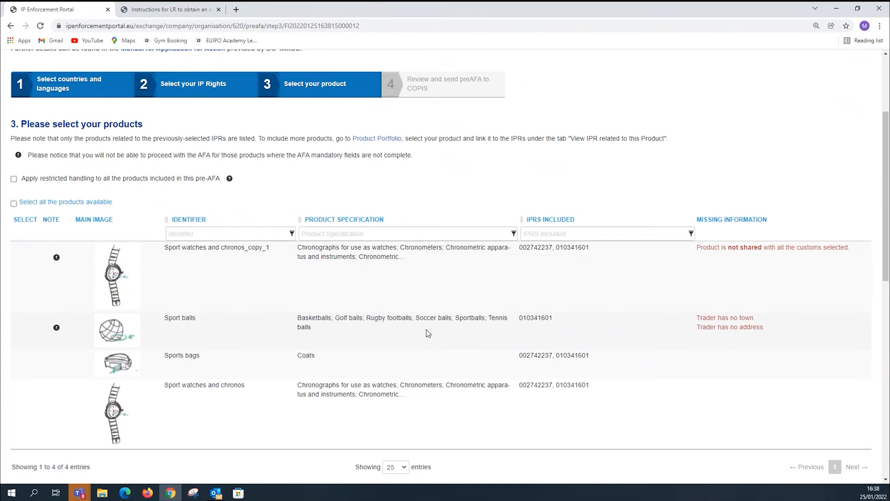
pyautogui.click(719, 328)
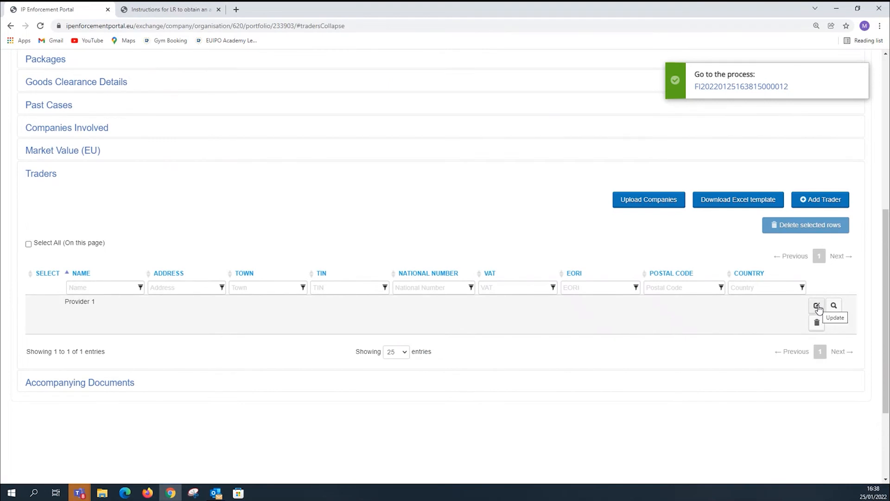
pyautogui.click(737, 88)
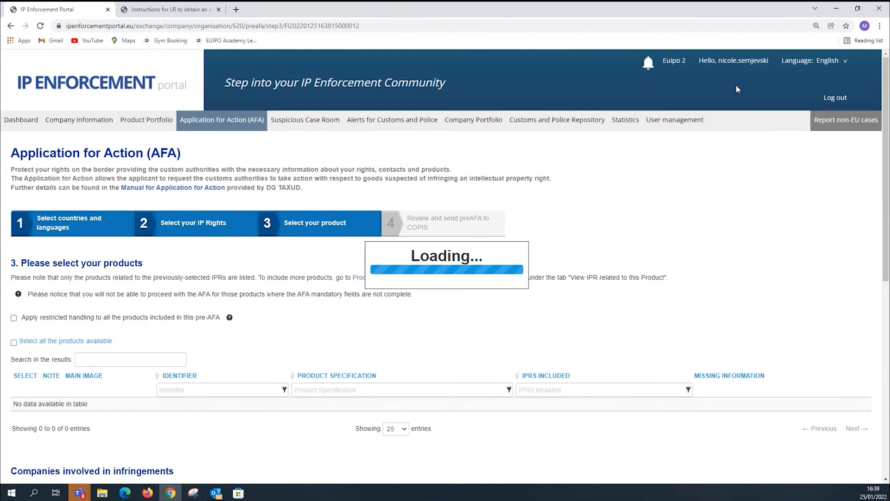
# Include the Sports bags product in the application.
pyautogui.scroll(-1, 651, 276)
pyautogui.scroll(-3, 650, 276)
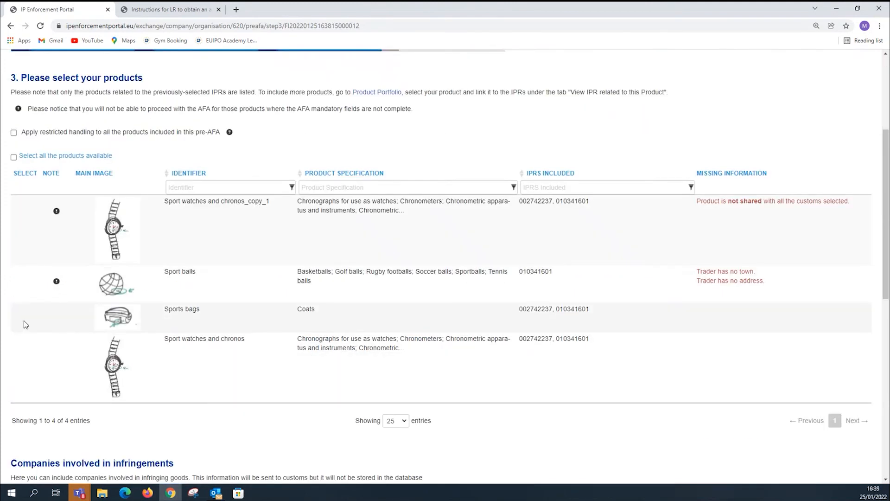
pyautogui.click(24, 320)
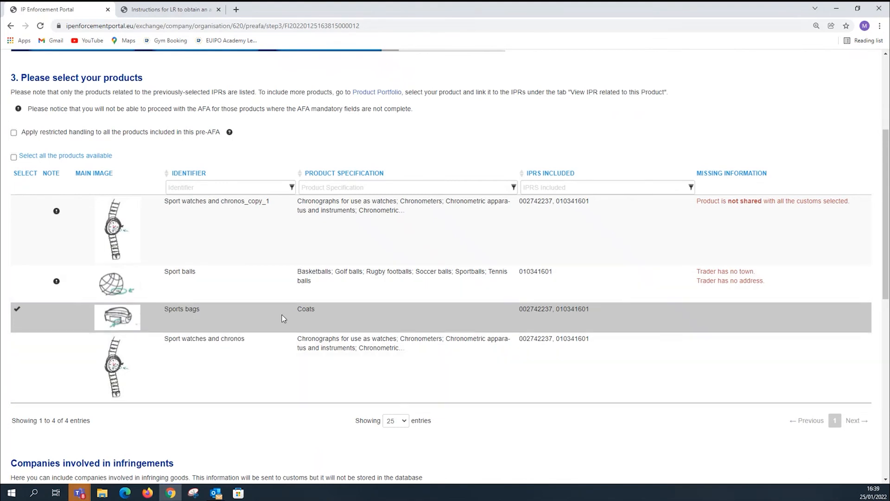
# Request the small consignment procedure for all listed member states except Latvia, Poland and Slovenia.
pyautogui.scroll(-4, 272, 319)
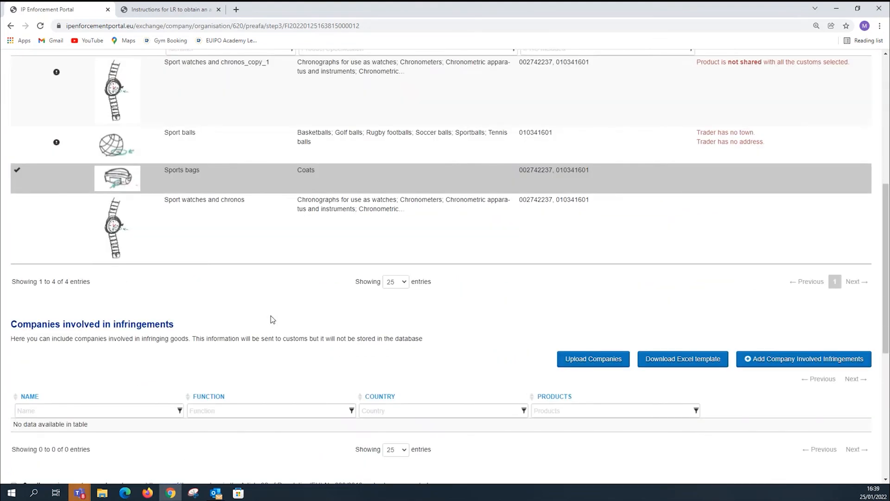
pyautogui.scroll(-1, 194, 322)
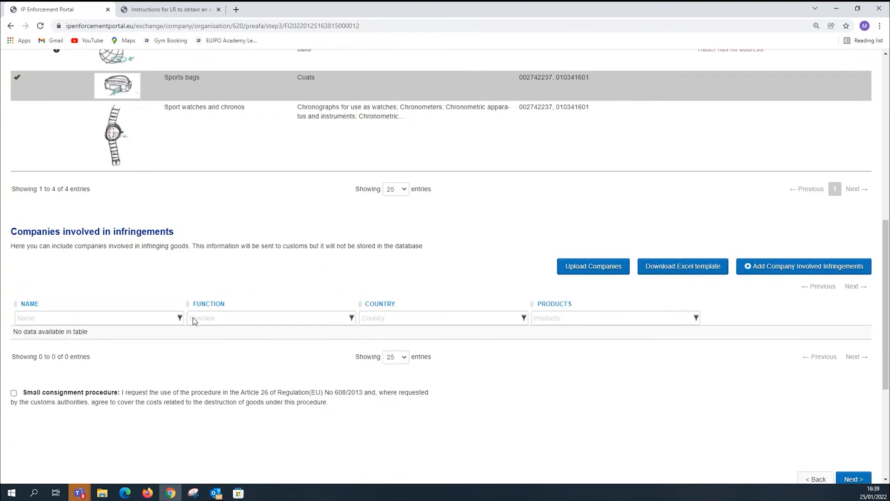
pyautogui.scroll(2, 194, 322)
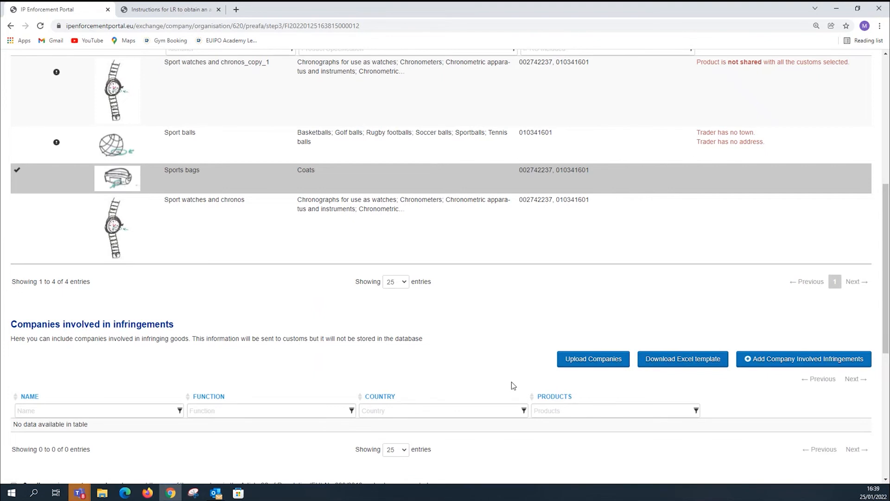
pyautogui.scroll(-3, 502, 383)
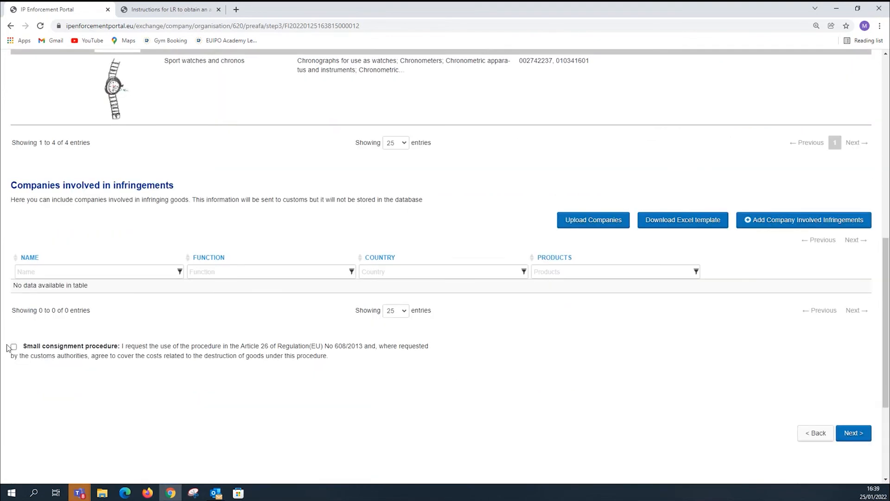
pyautogui.click(14, 347)
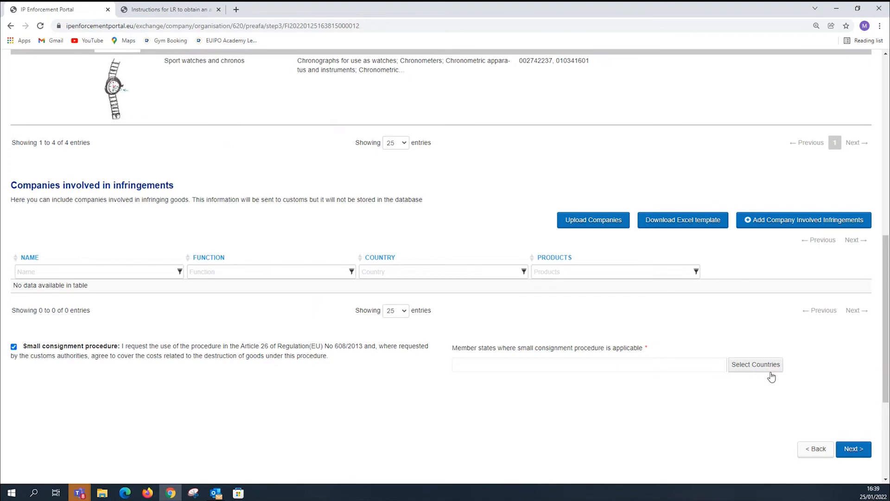
pyautogui.click(757, 366)
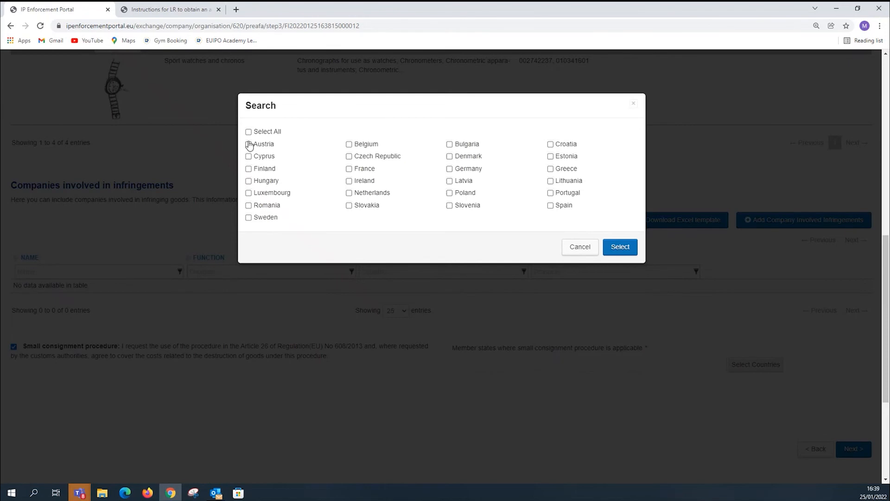
pyautogui.click(250, 134)
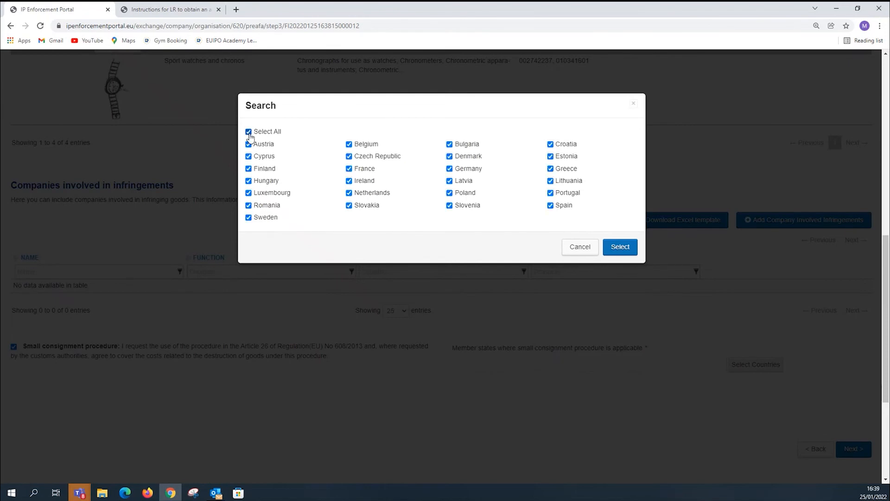
pyautogui.click(449, 181)
pyautogui.click(450, 193)
pyautogui.click(450, 206)
pyautogui.click(607, 251)
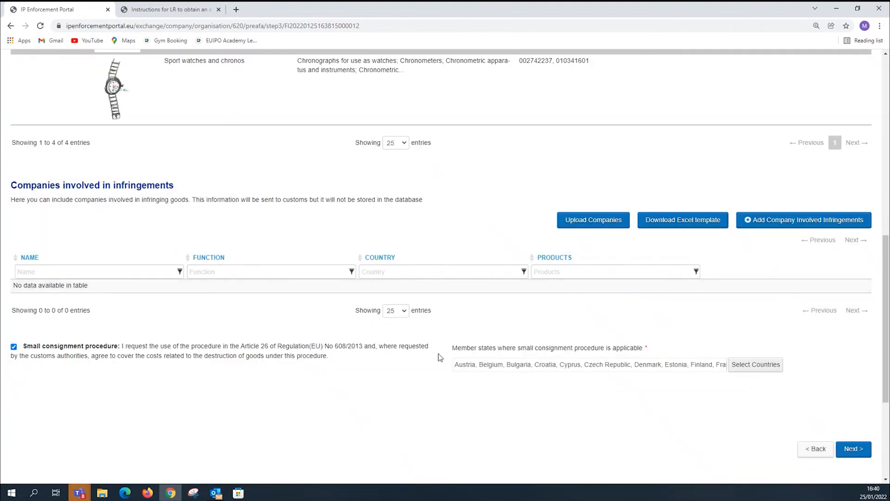
# Examine the option to apply restricted handling to all the products included in this pre-AFA.
pyautogui.scroll(7, 440, 357)
pyautogui.scroll(3, 388, 357)
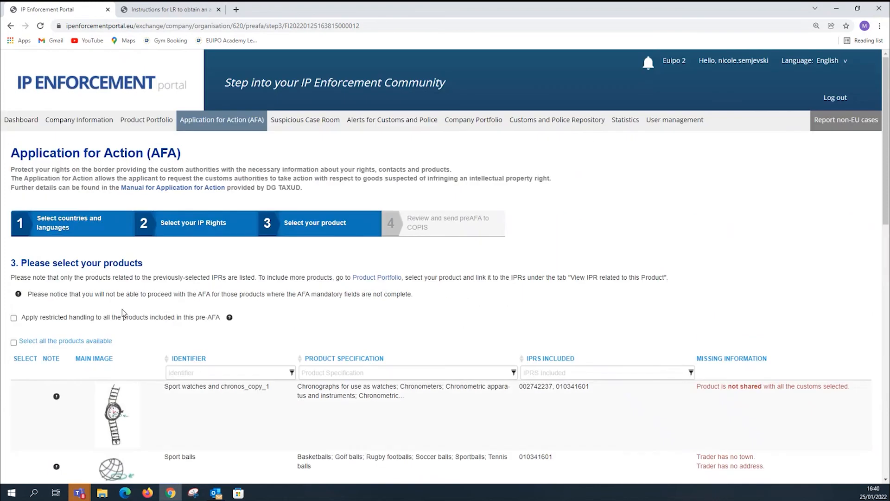
pyautogui.moveTo(21, 319); pyautogui.dragTo(222, 327)
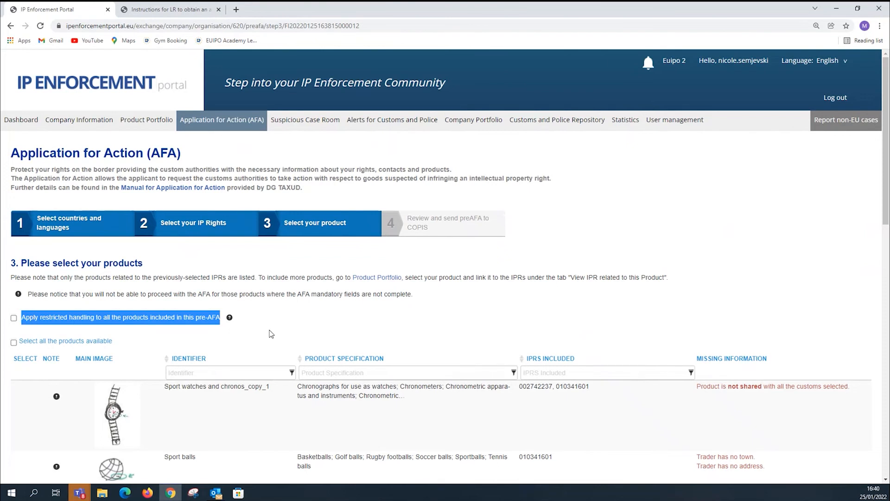
# Proceed from the product selection to the review and send stage of the pre-AFA.
pyautogui.click(271, 334)
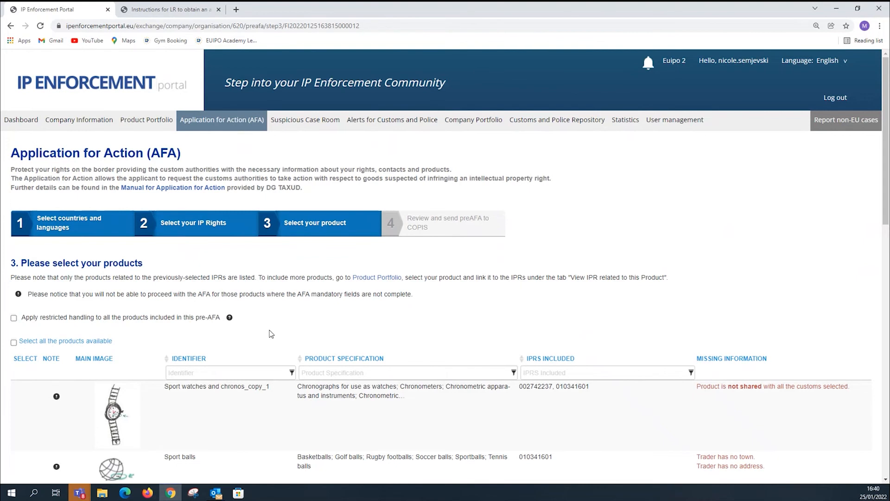
pyautogui.scroll(-12, 282, 329)
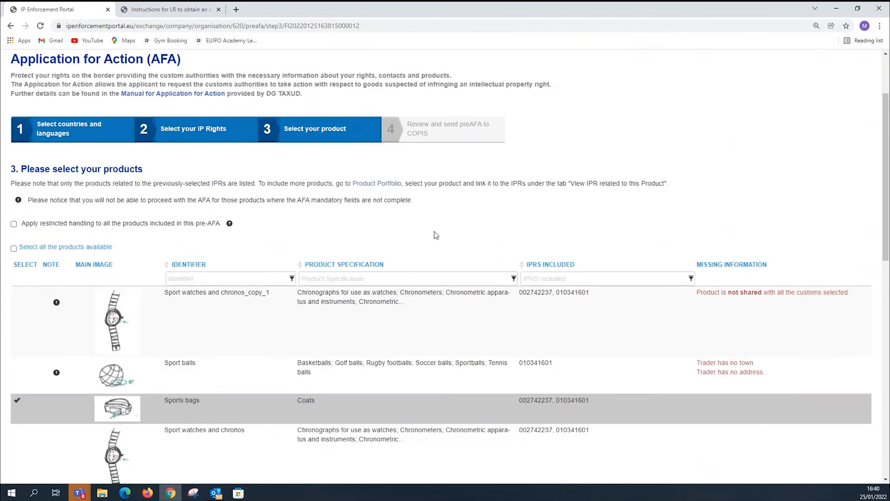
pyautogui.scroll(-2, 73, 180)
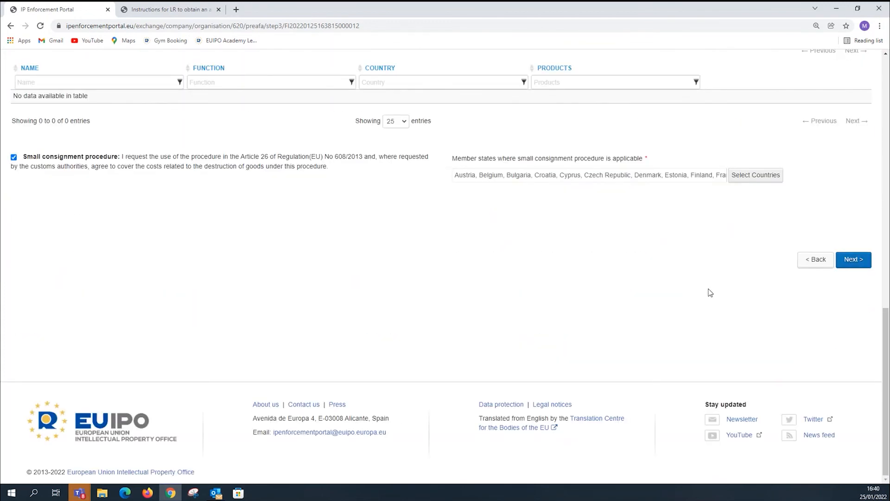
pyautogui.click(850, 261)
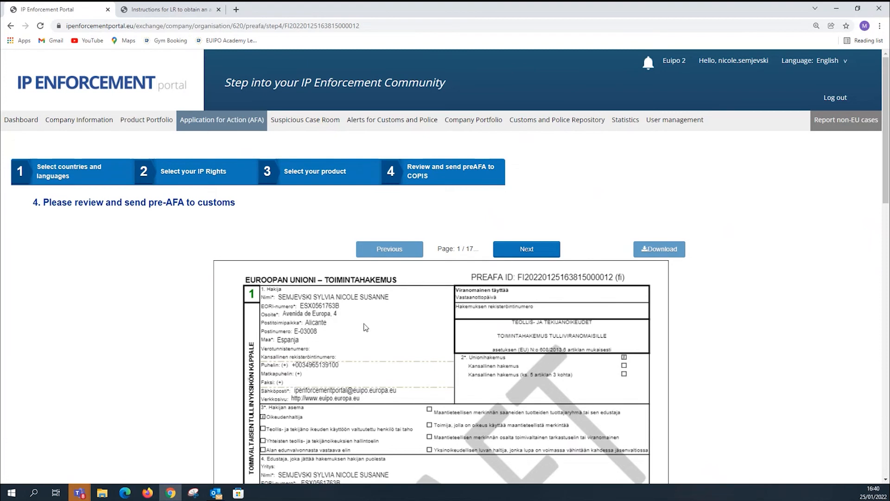
# Download the draft application preview and look through it from the first page to the technical and legal representatives in Annex 3.
pyautogui.scroll(-1, 331, 311)
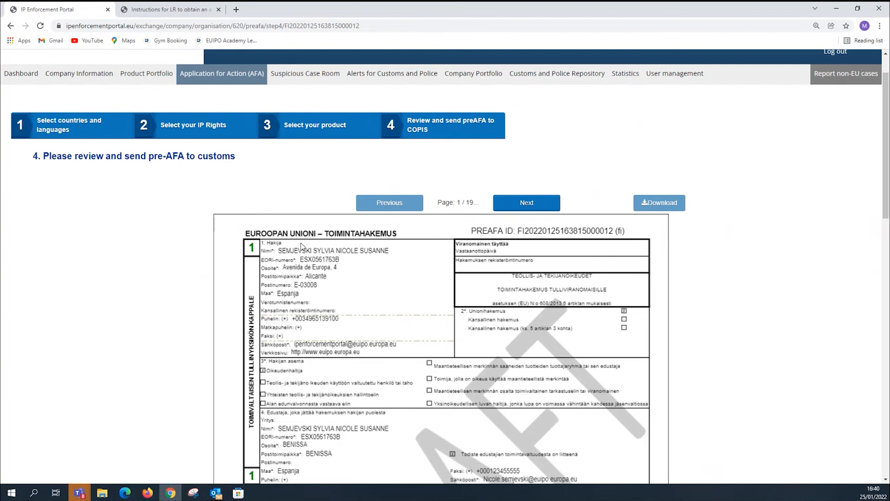
pyautogui.scroll(-1, 358, 241)
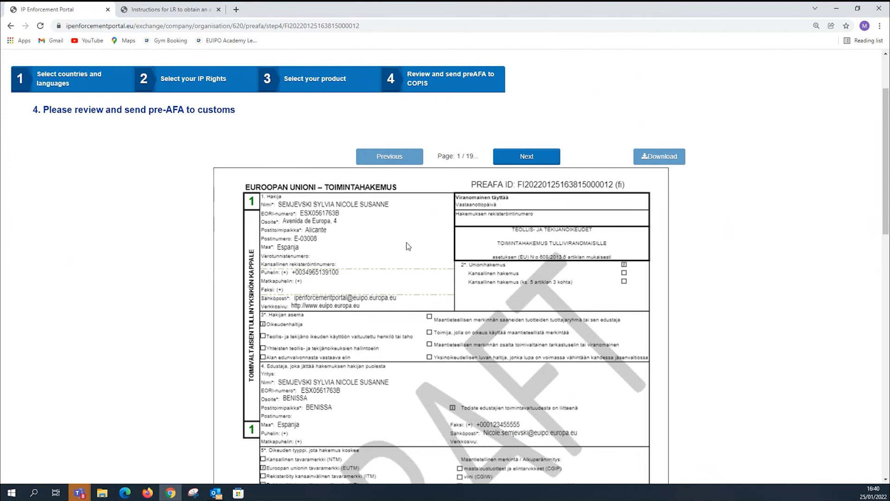
pyautogui.scroll(-3, 407, 281)
pyautogui.scroll(3, 408, 278)
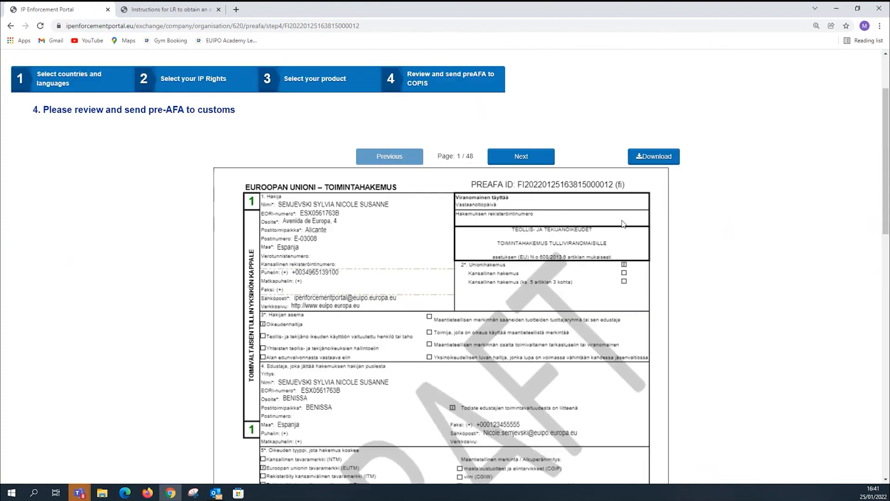
pyautogui.click(648, 159)
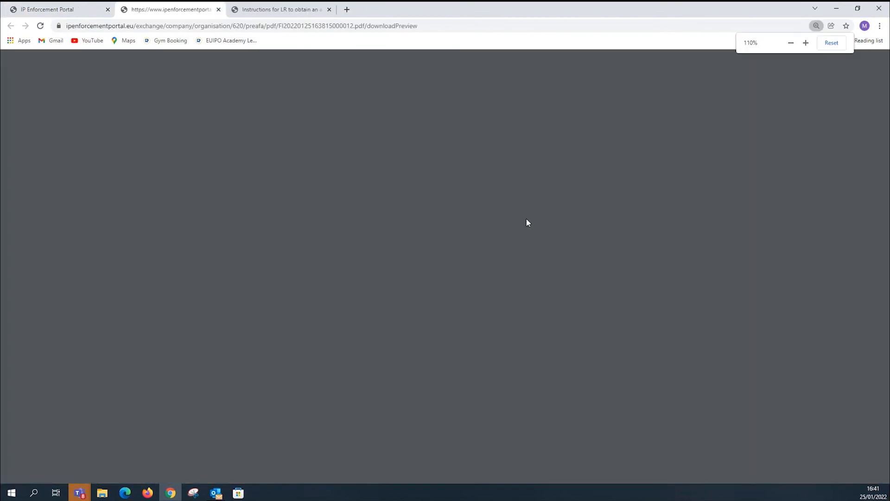
pyautogui.scroll(-15, 473, 256)
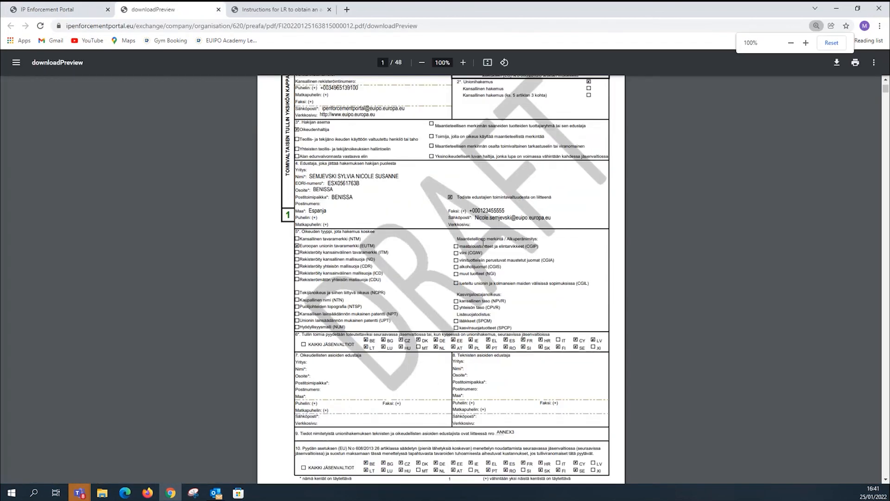
pyautogui.scroll(-20, 479, 268)
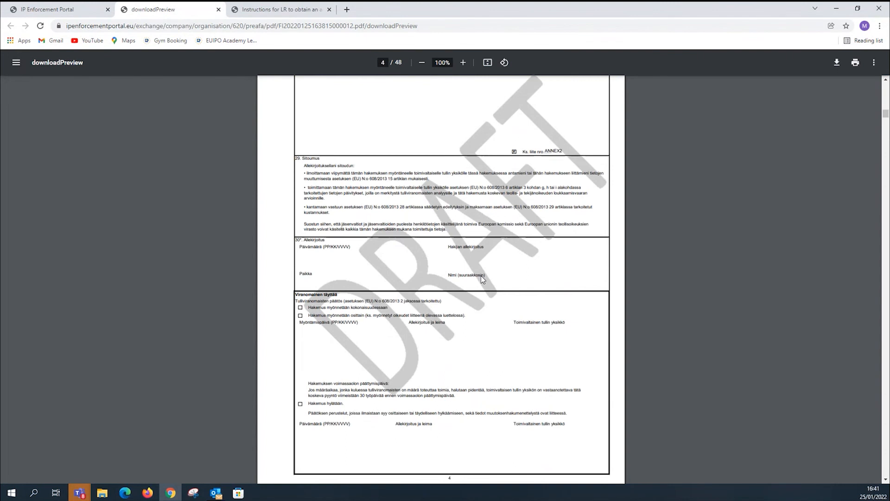
pyautogui.scroll(-8, 485, 282)
pyautogui.scroll(-20, 488, 283)
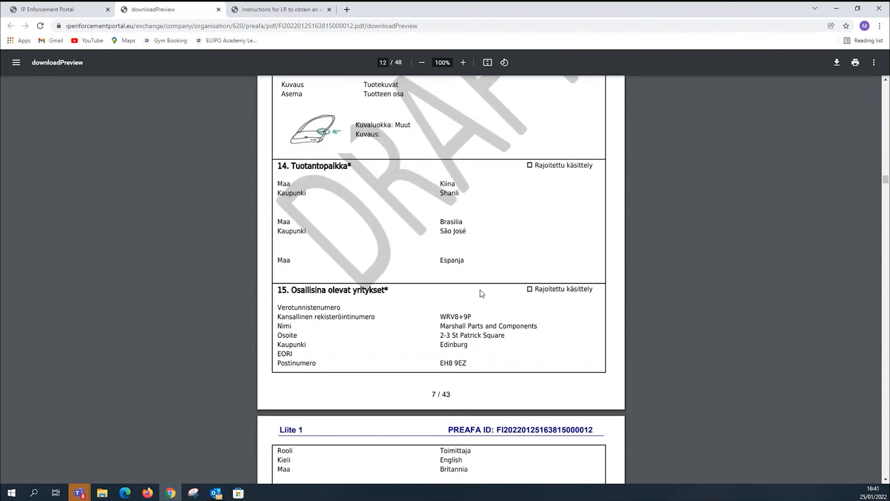
pyautogui.scroll(-20, 480, 293)
pyautogui.scroll(-20, 474, 304)
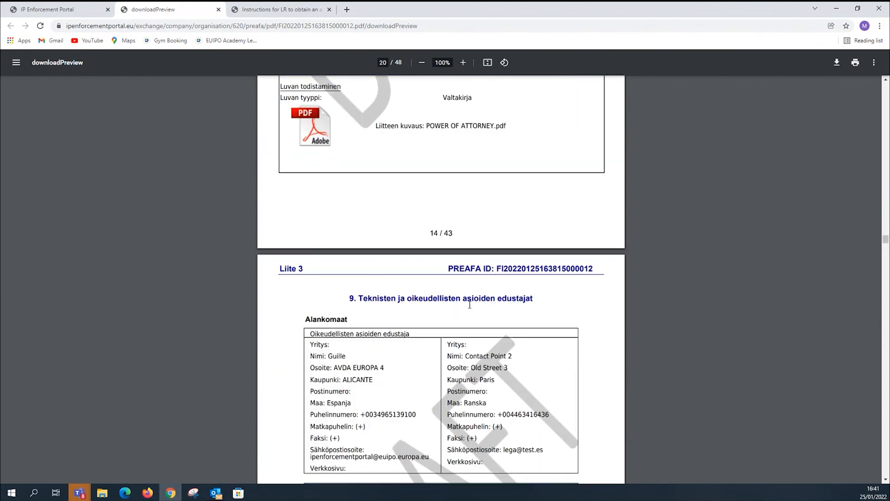
pyautogui.scroll(-8, 470, 305)
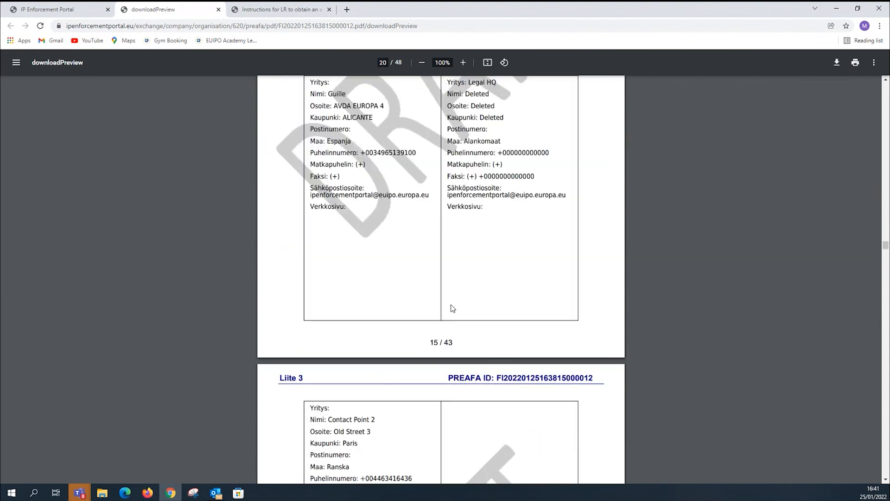
# Return to the pre-AFA review and accept the signing undertakings for the application.
pyautogui.click(96, 14)
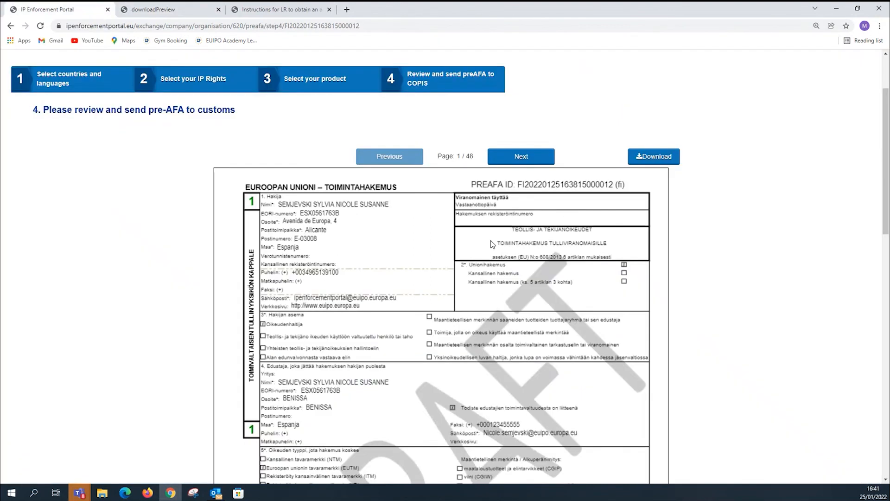
pyautogui.scroll(-10, 461, 194)
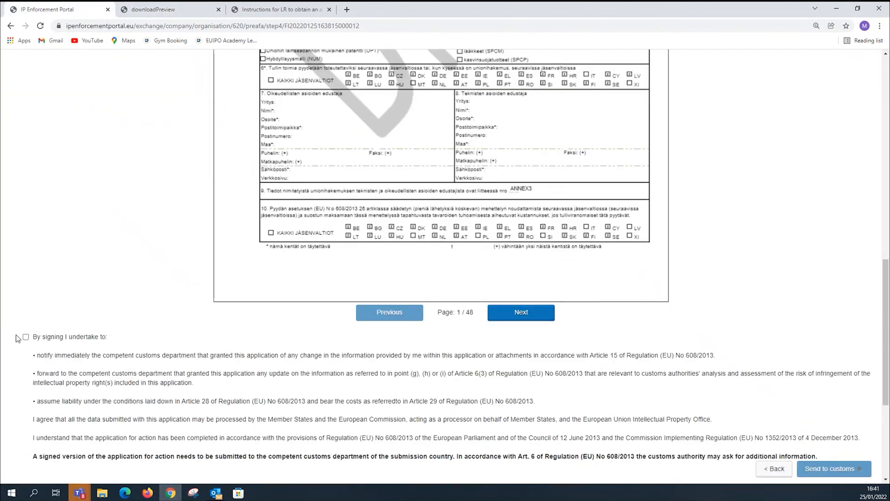
pyautogui.click(26, 337)
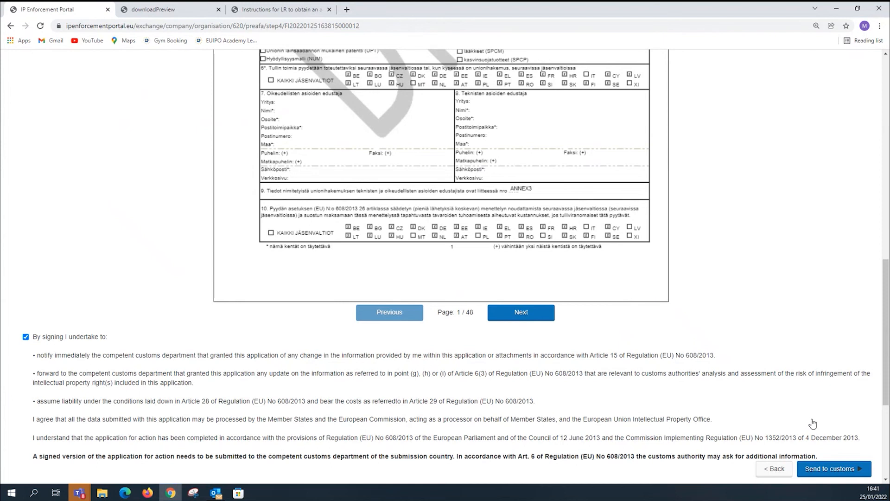
# Examine the first page of the Finnish draft again, together with the signing undertakings and the option to send it to customs.
pyautogui.scroll(15, 702, 253)
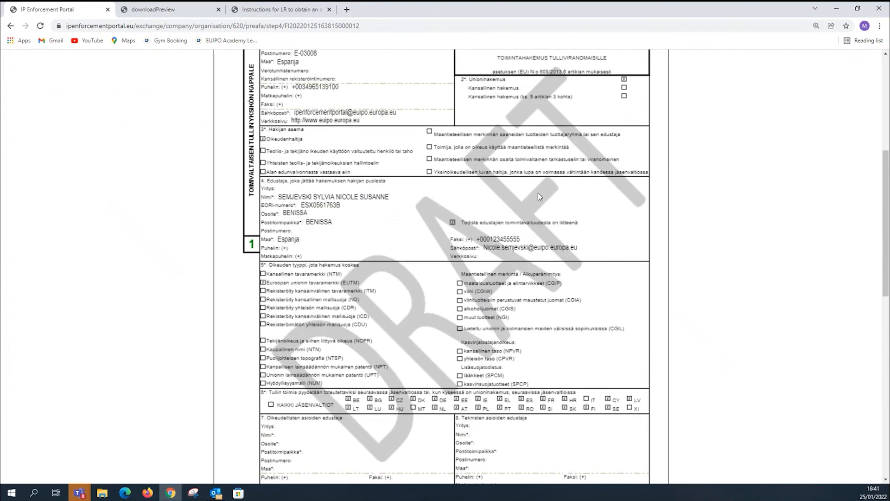
pyautogui.scroll(-3, 559, 240)
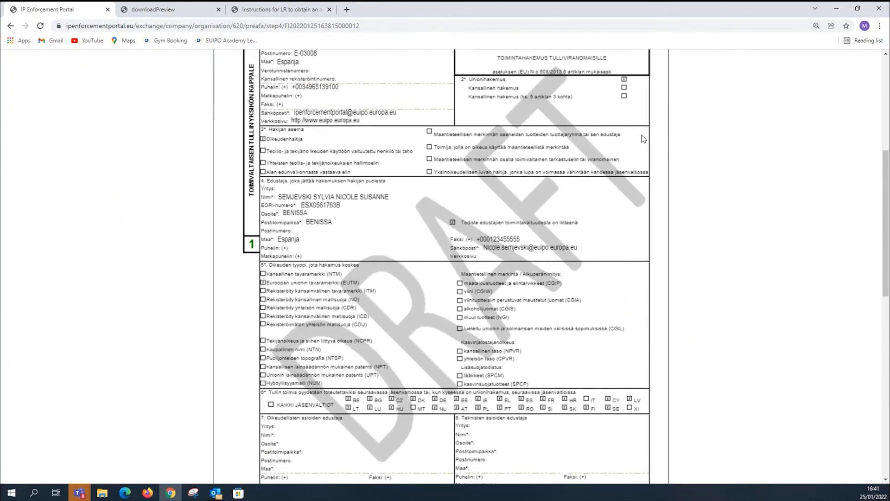
pyautogui.scroll(-3, 579, 194)
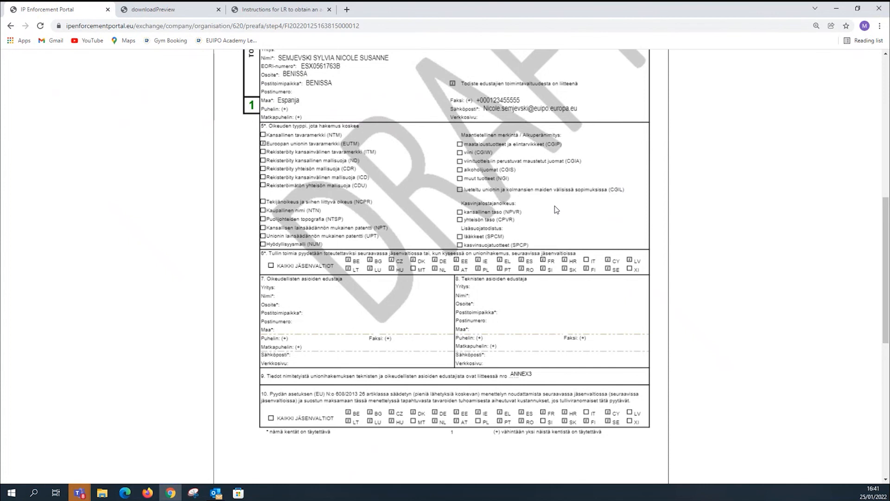
pyautogui.scroll(-1, 547, 211)
pyautogui.scroll(3, 483, 231)
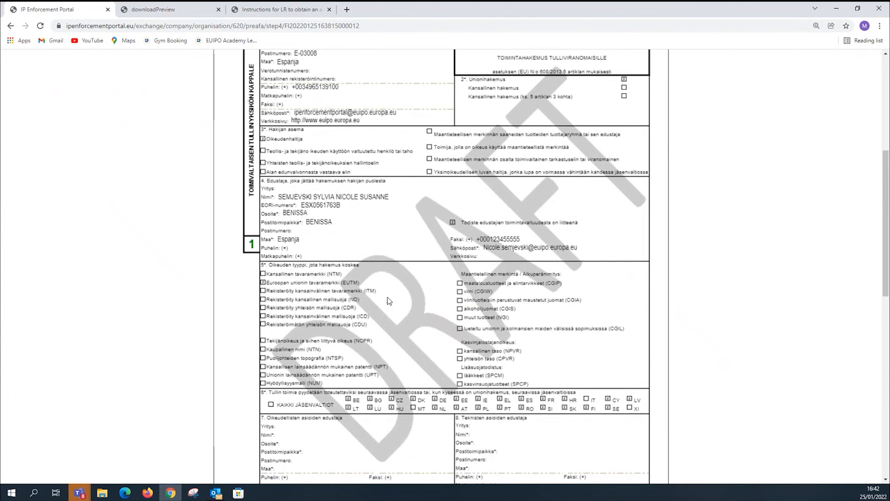
pyautogui.scroll(-6, 390, 301)
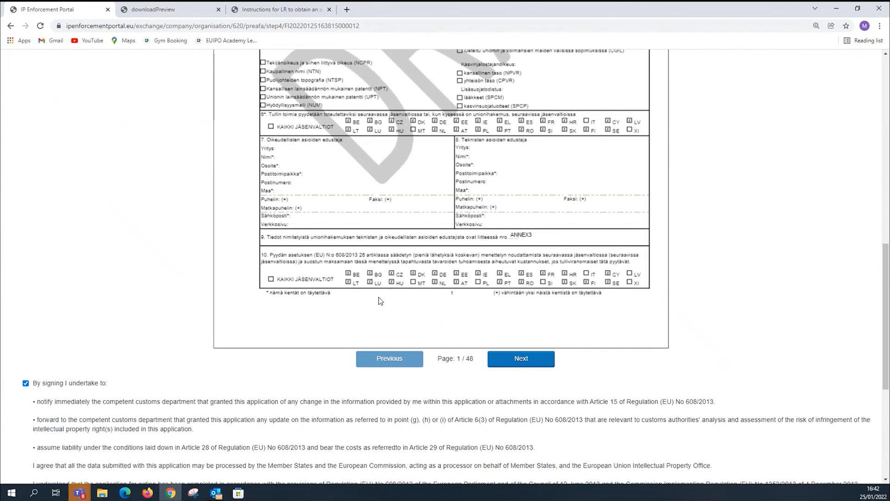
pyautogui.scroll(-1, 419, 315)
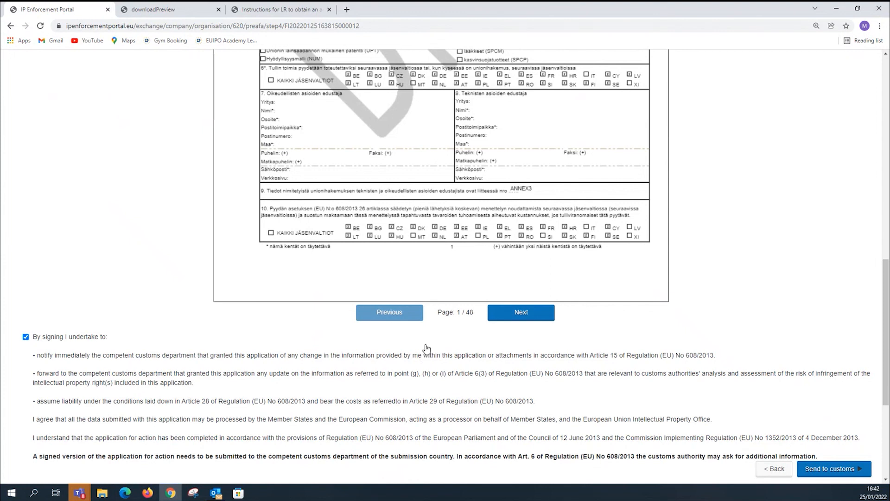
pyautogui.scroll(6, 423, 357)
pyautogui.scroll(3, 348, 299)
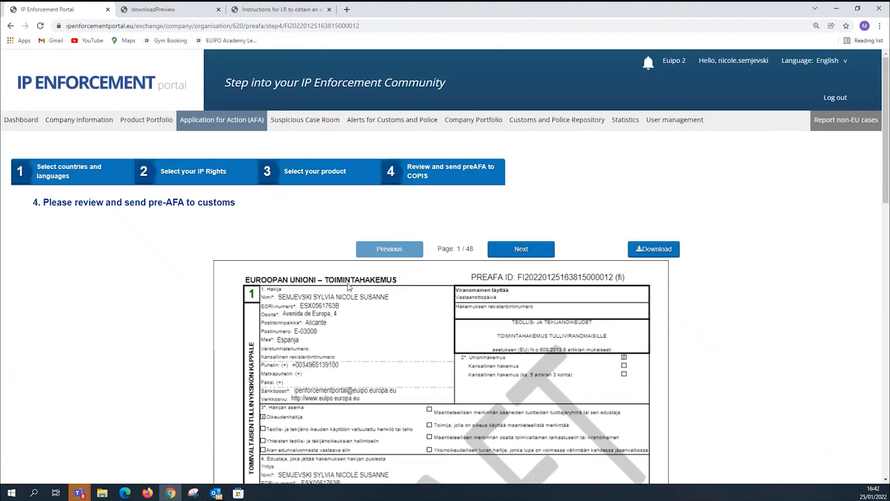
# Open the company's list of Applications for Action and look through the internal drafts and submitted entries.
pyautogui.click(226, 120)
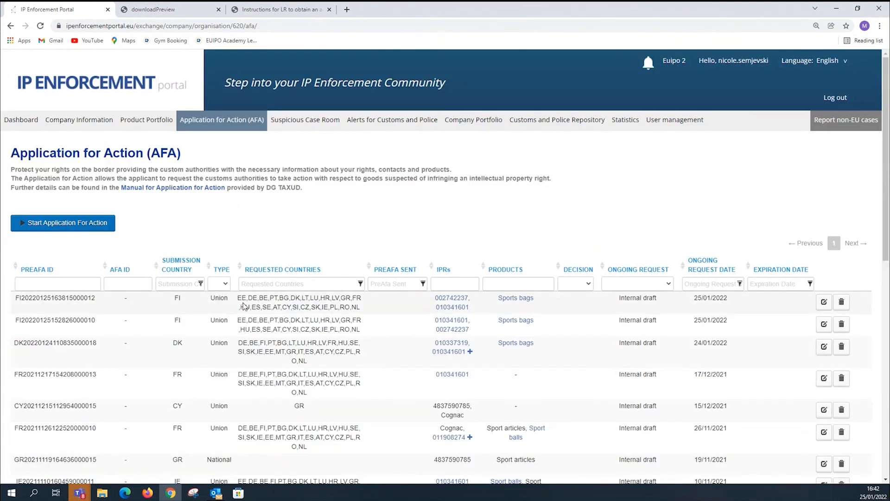
pyautogui.scroll(-5, 657, 311)
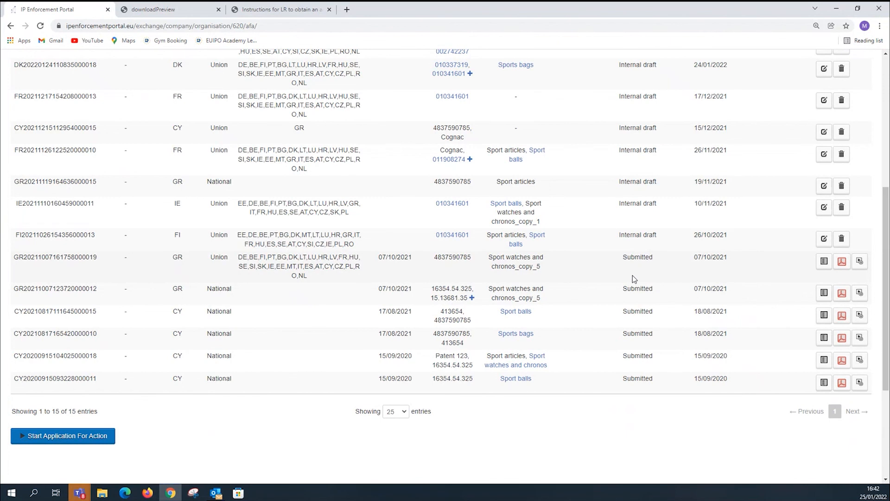
pyautogui.scroll(1, 634, 279)
pyautogui.scroll(6, 635, 279)
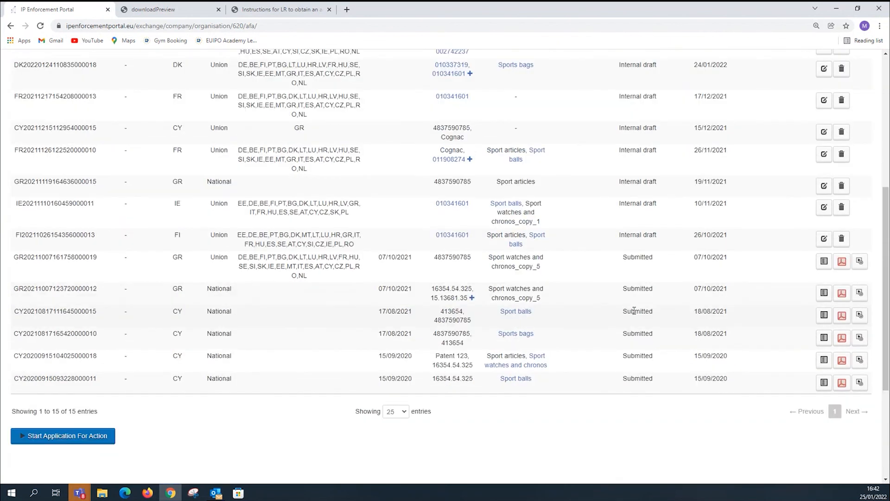